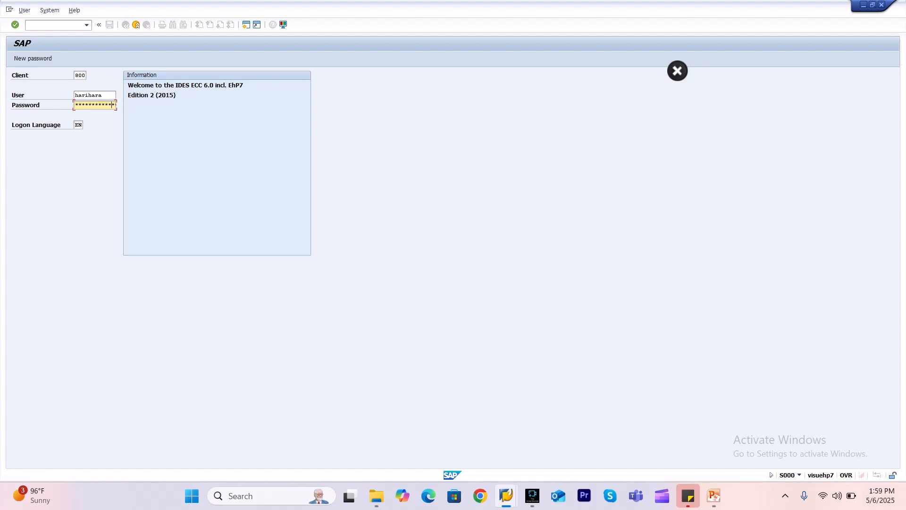
Log on to the system and open transaction MM03 for displaying a material.
key(Return)
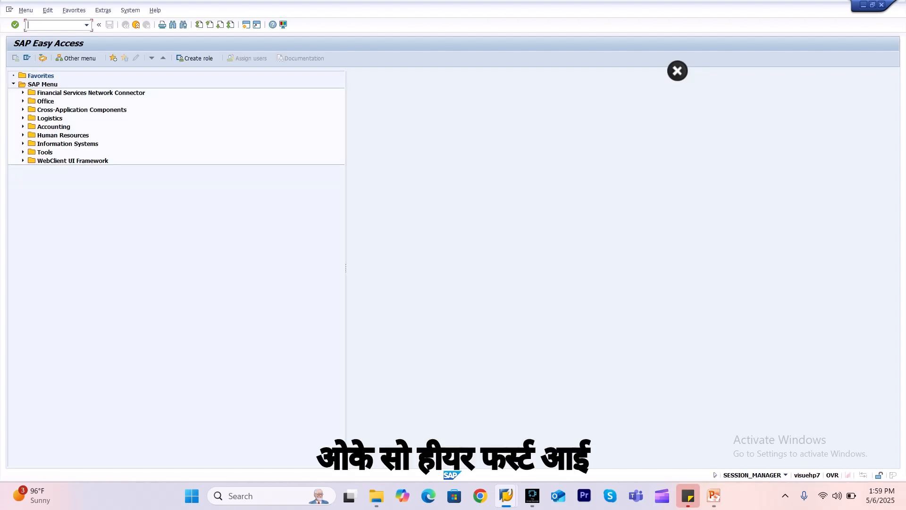
text(/nmm03)
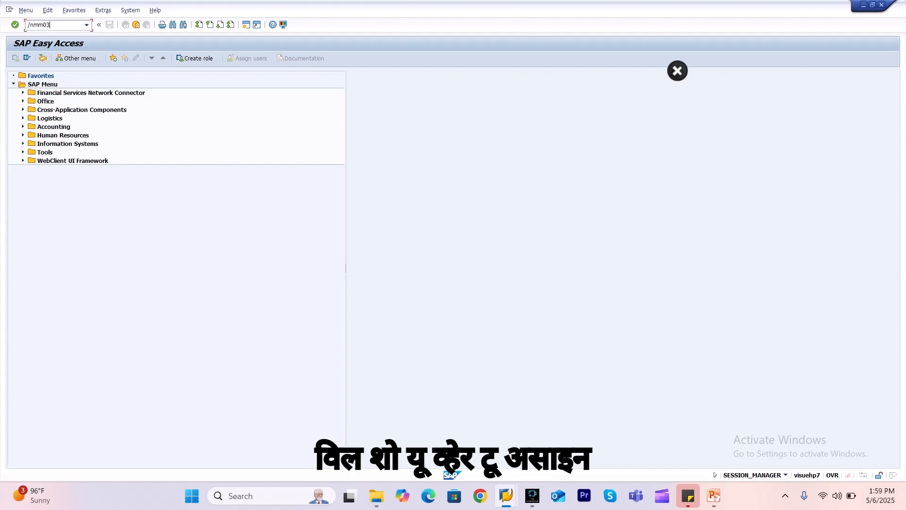
key(Return)
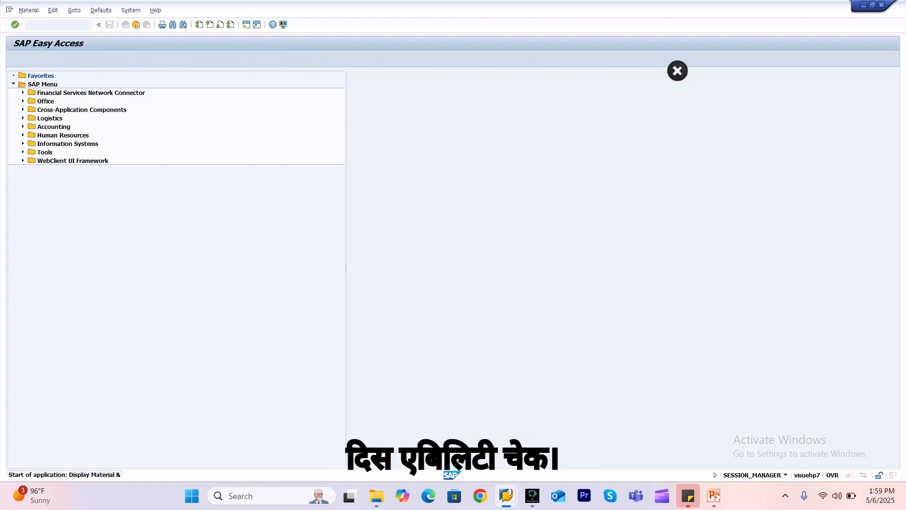
Try to display material RM_Store from the previously entered materials.
key(Down)
key(Down)
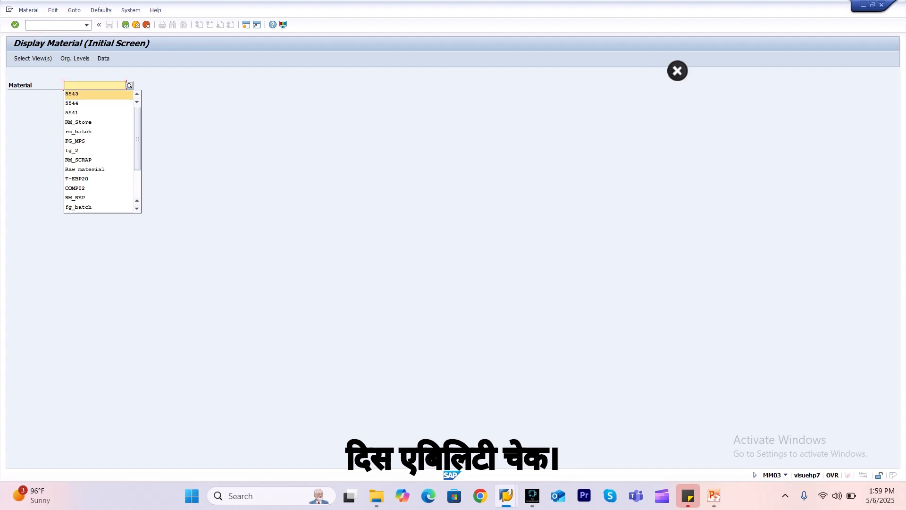
key(Down)
key(Down)
key(Down)
key(Return)
key(Return)
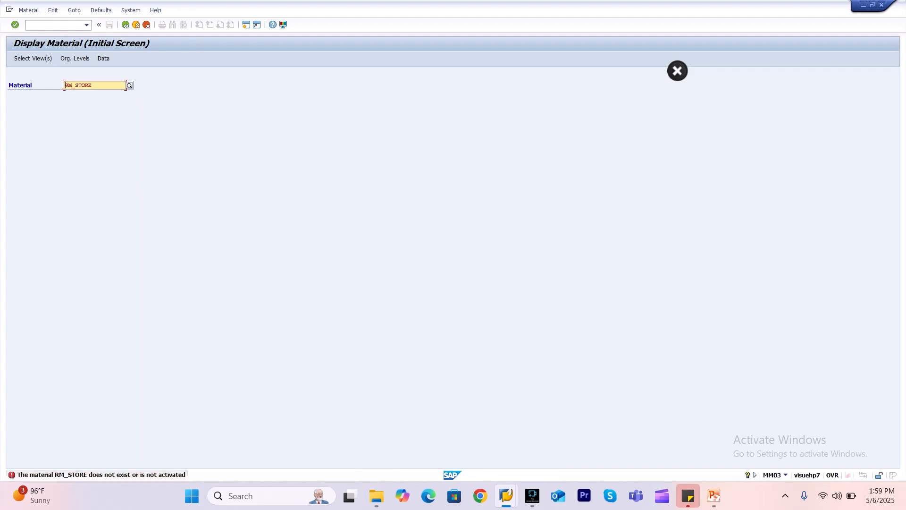
Replace the material with fg_2 from the earlier entries and try to display it.
key(Delete)
key(Delete)
key(Delete)
key(Delete)
key(Delete)
key(Delete)
key(Delete)
key(Delete)
key(Down)
key(Down)
key(Down)
key(Down)
key(Down)
key(Down)
key(Down)
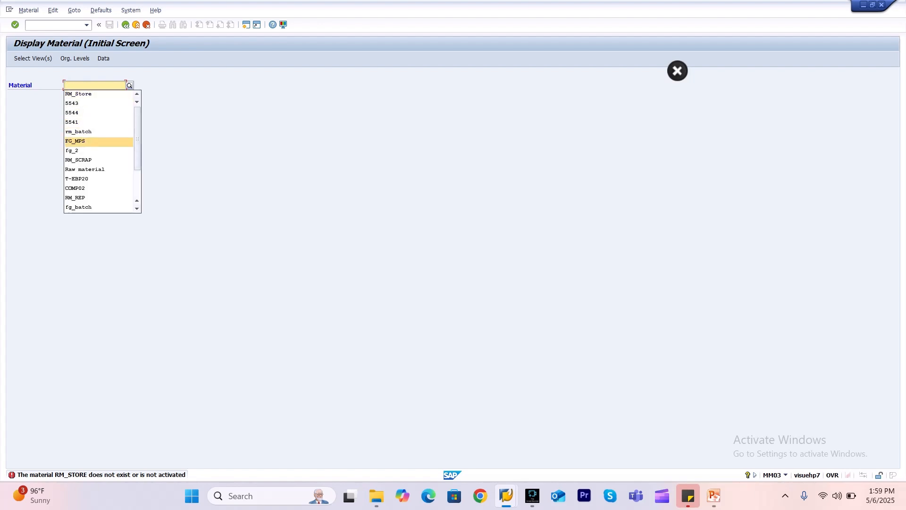
key(Return)
key(Return)
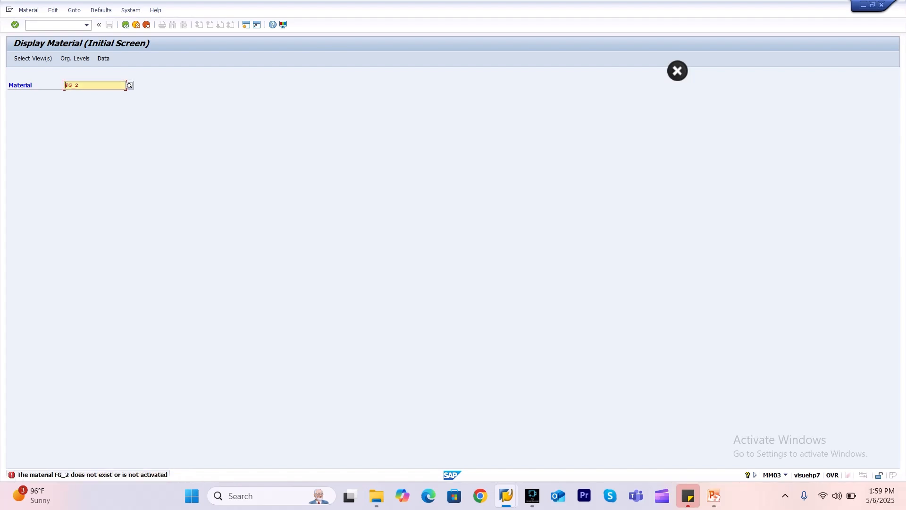
Go to transaction SPRO and display the SAP Reference IMG.
click(54, 25)
text(/)
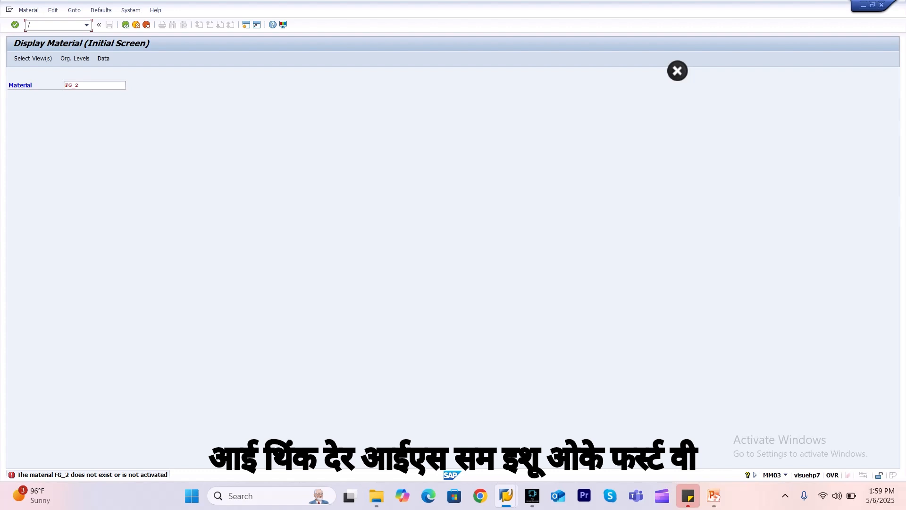
text(nspro)
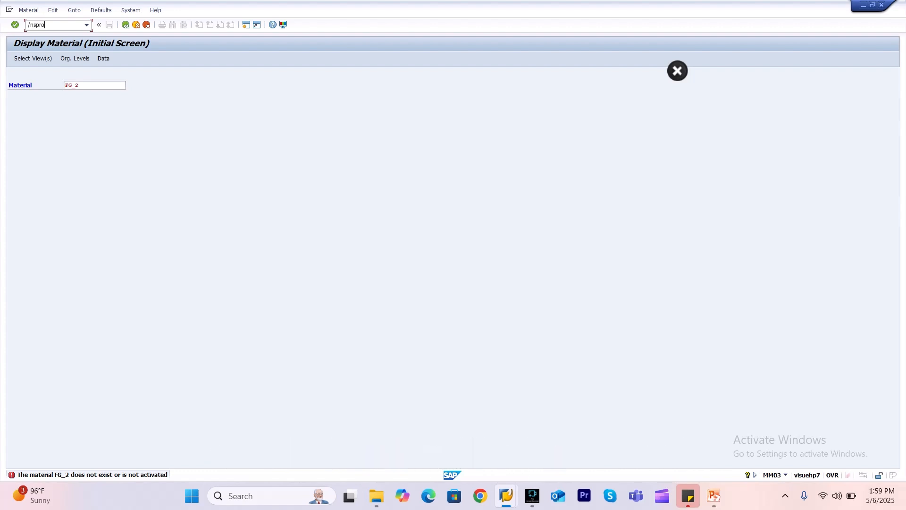
key(Return)
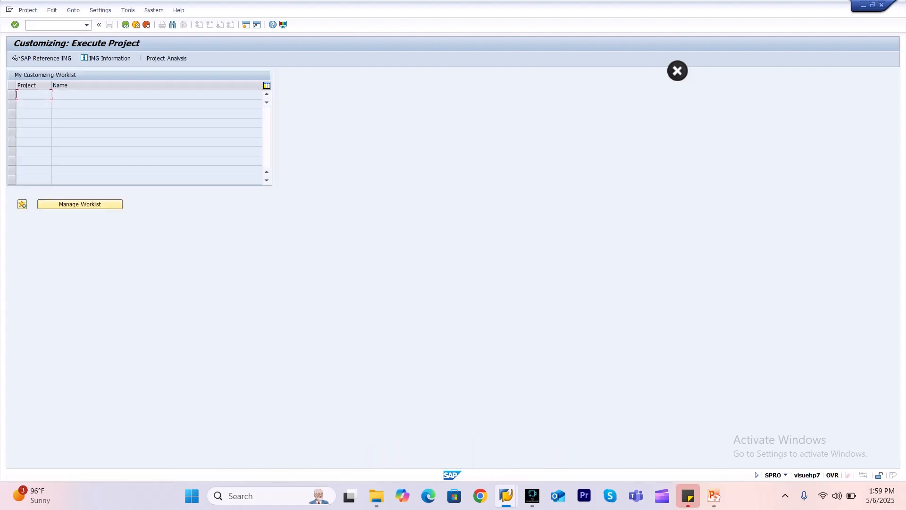
key(F5)
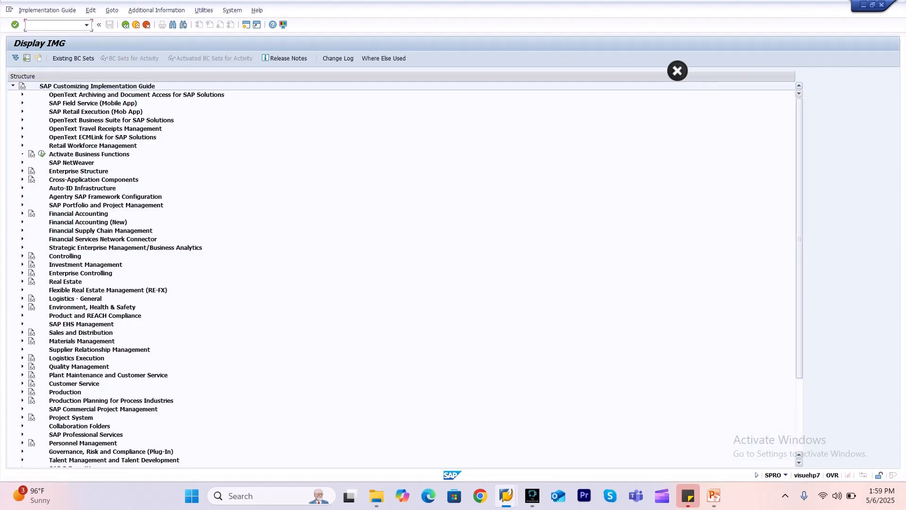
Open the Define Checking Group activity in the IMG under Production, Shop Floor Control, Operations, Availability Check.
scroll(401, 274, down, 4)
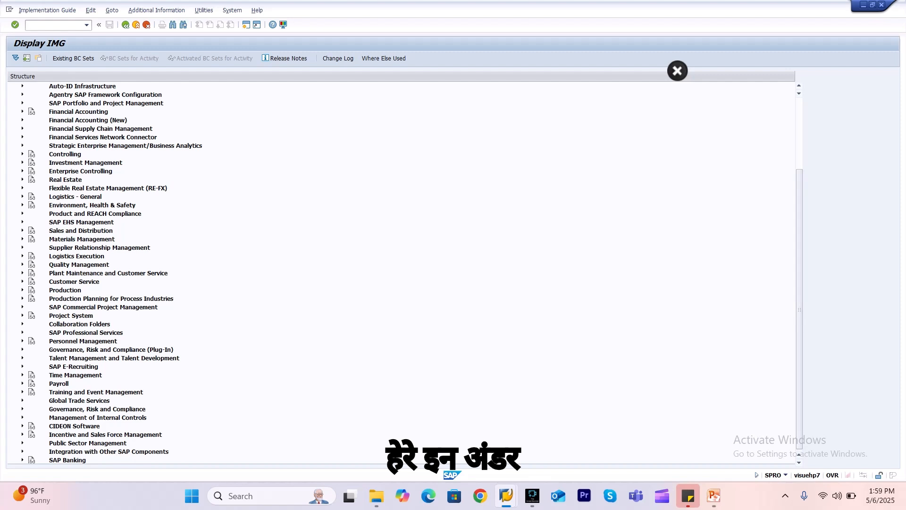
click(22, 290)
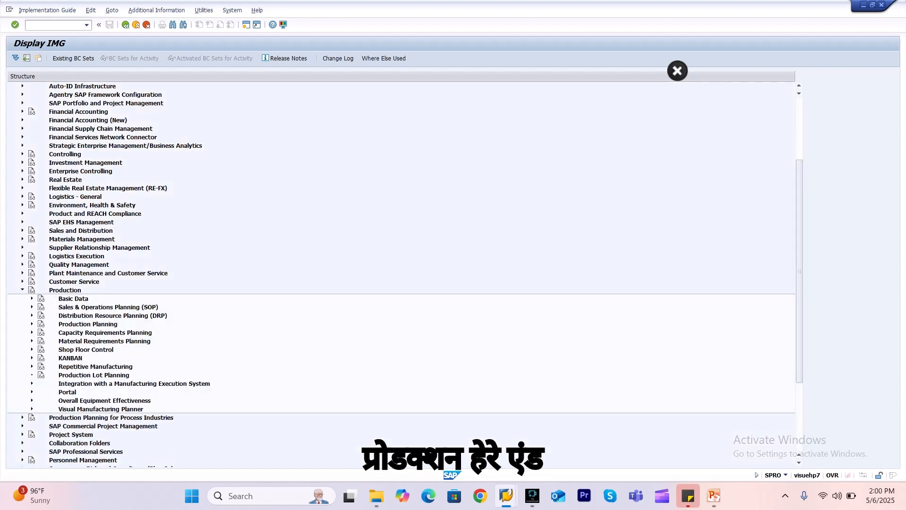
click(32, 349)
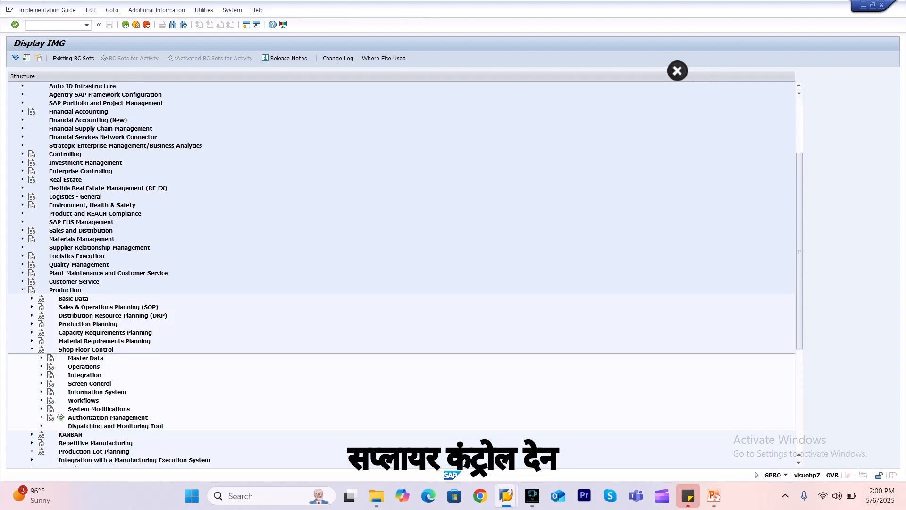
click(41, 367)
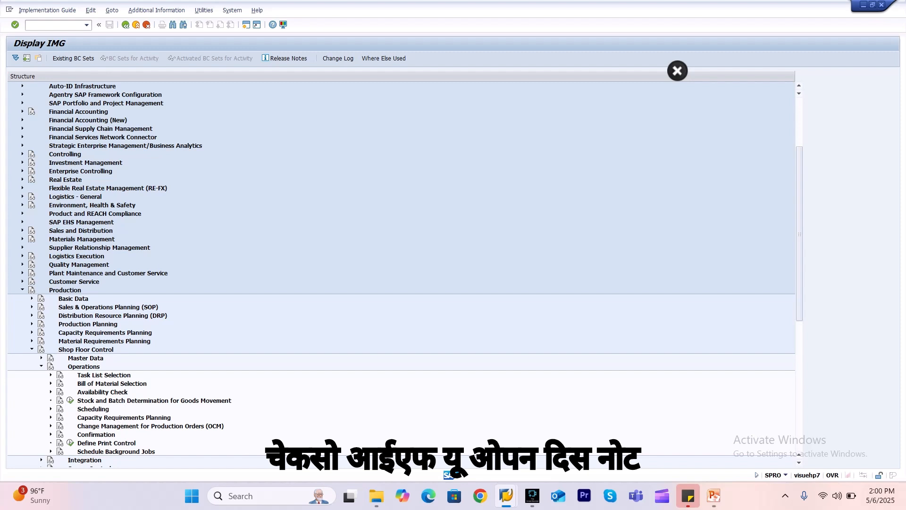
click(50, 392)
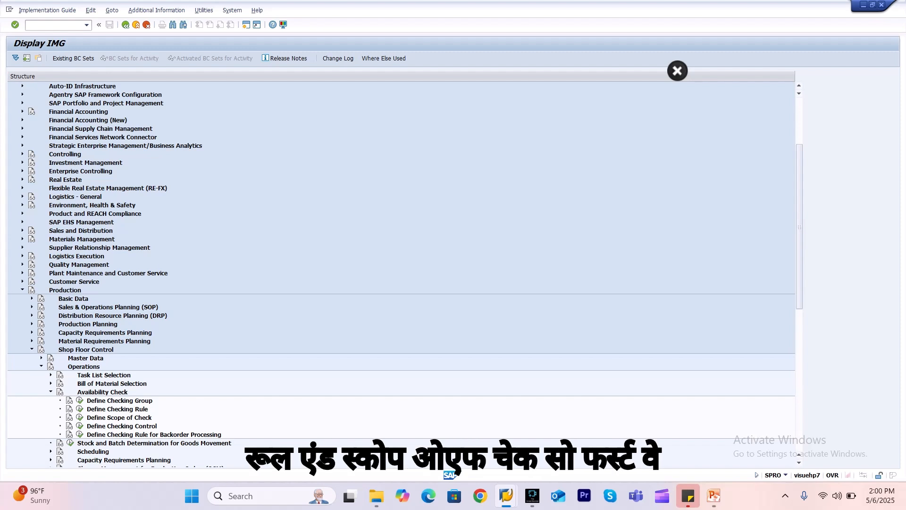
click(80, 401)
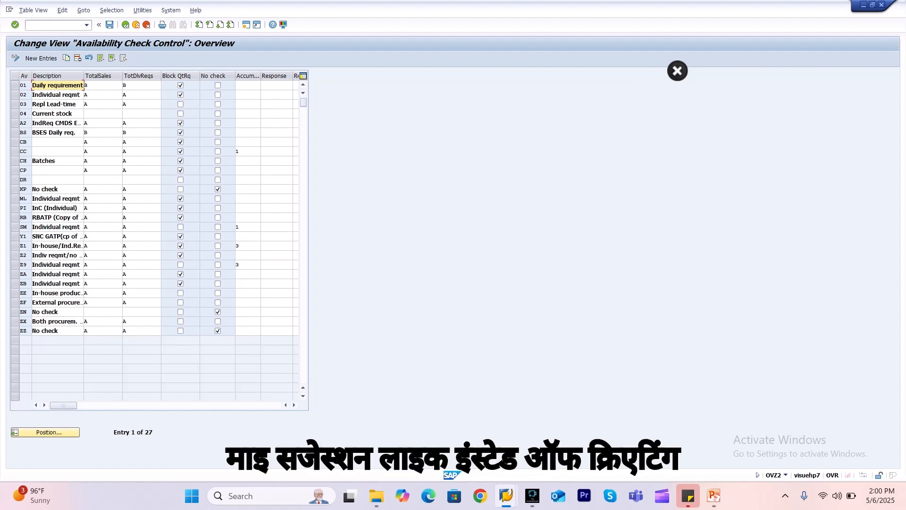
Copy checking group 01 (daily requirements) as new group ZL and inspect its total sales and delivery requirements settings.
click(15, 86)
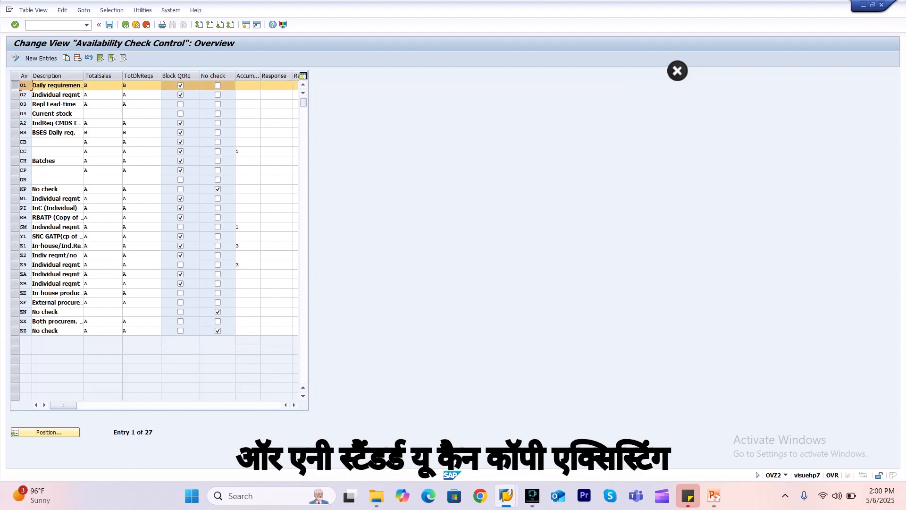
click(66, 57)
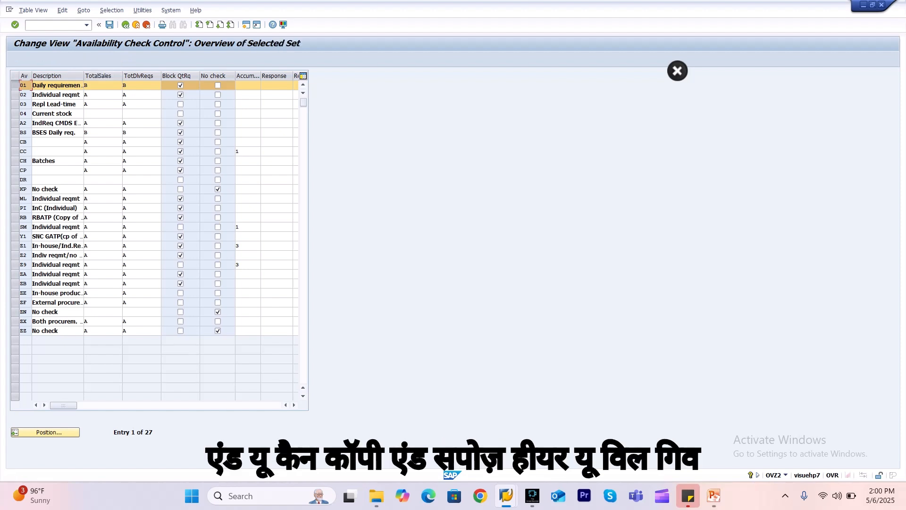
key(BackSpace)
key(BackSpace)
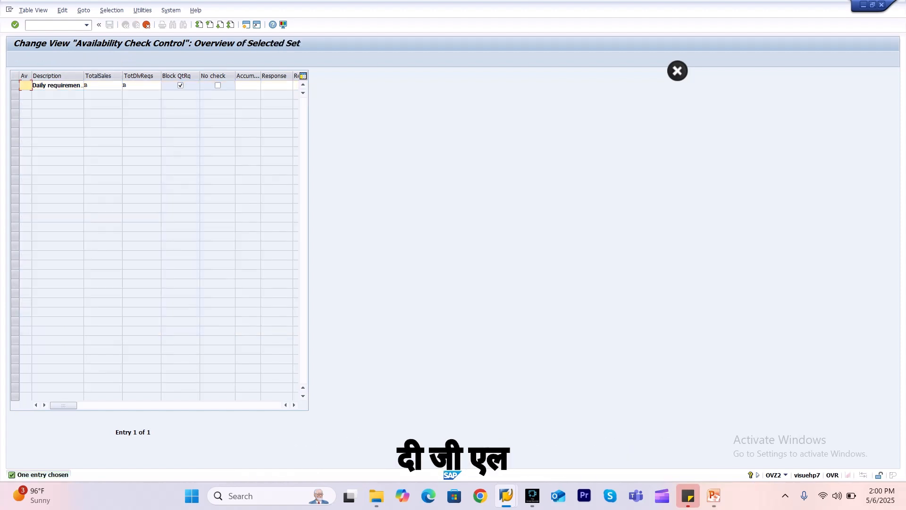
text(ZL)
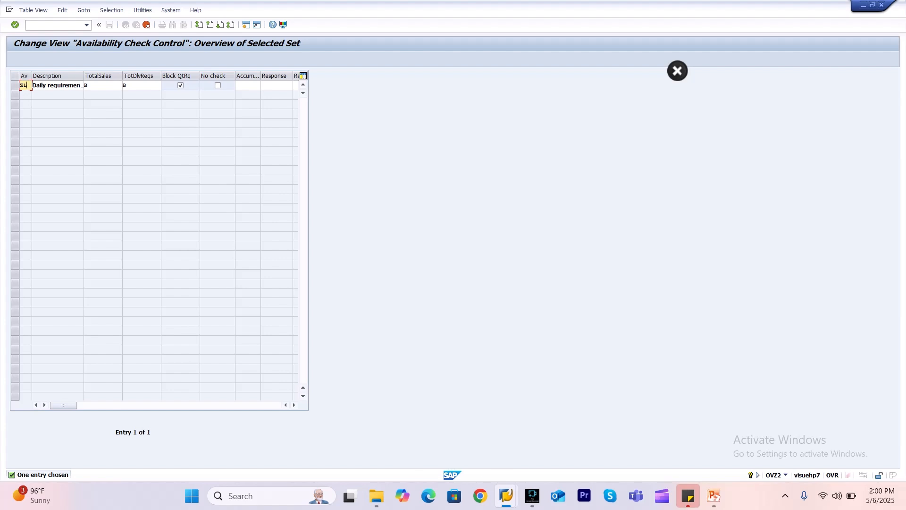
key(Return)
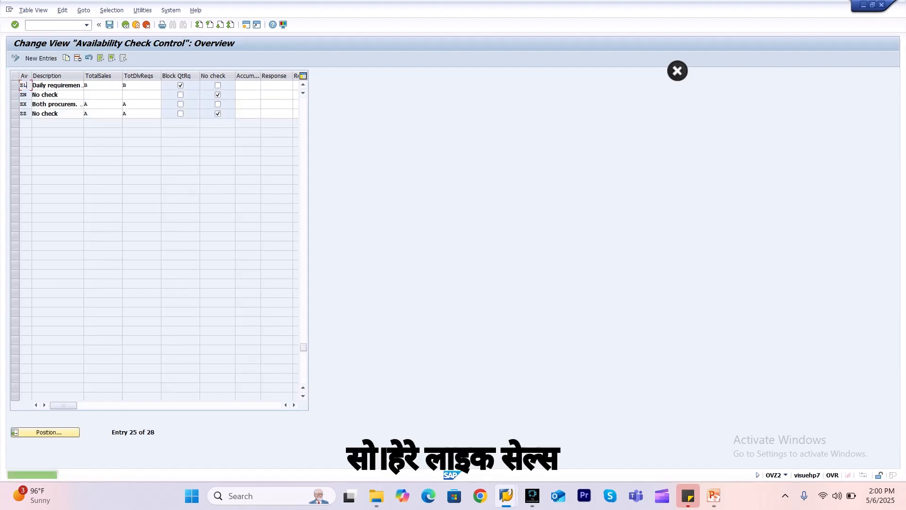
click(94, 86)
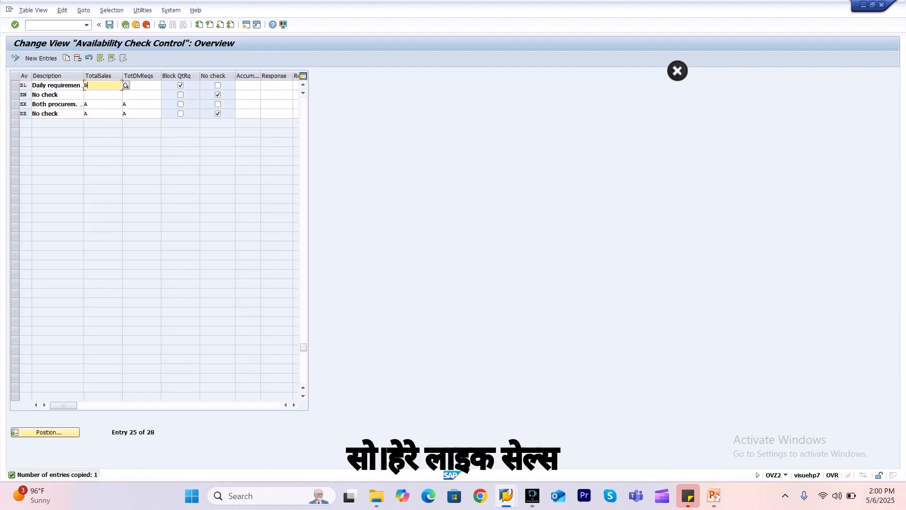
click(140, 85)
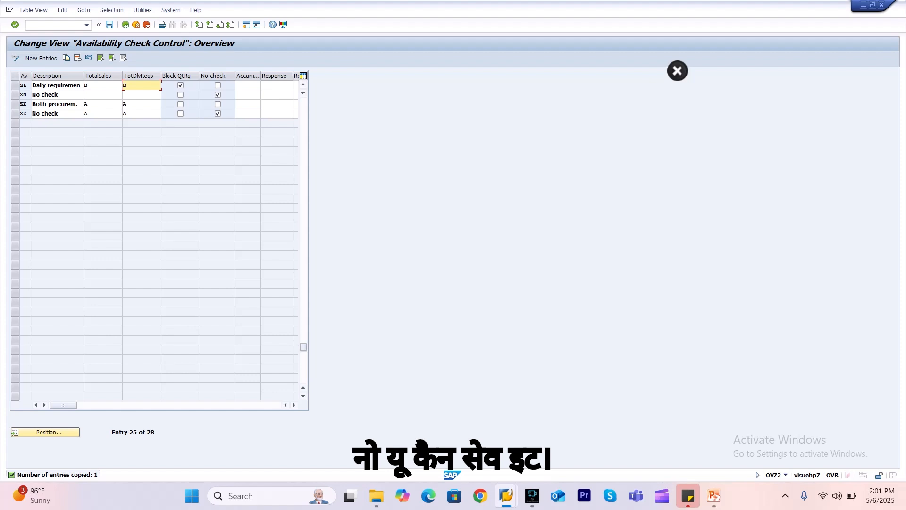
Save the checking group in a new customizing request with short description ATP, and return to the IMG.
key(ctrl+s)
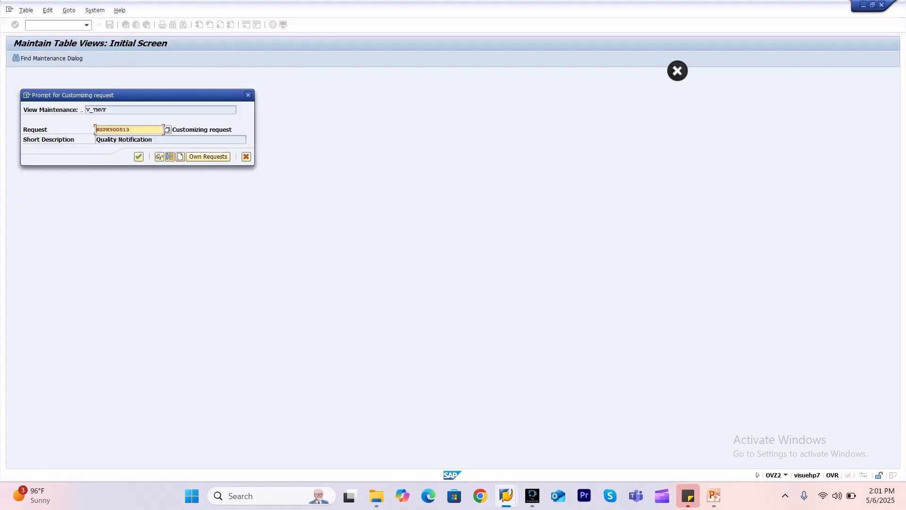
click(180, 157)
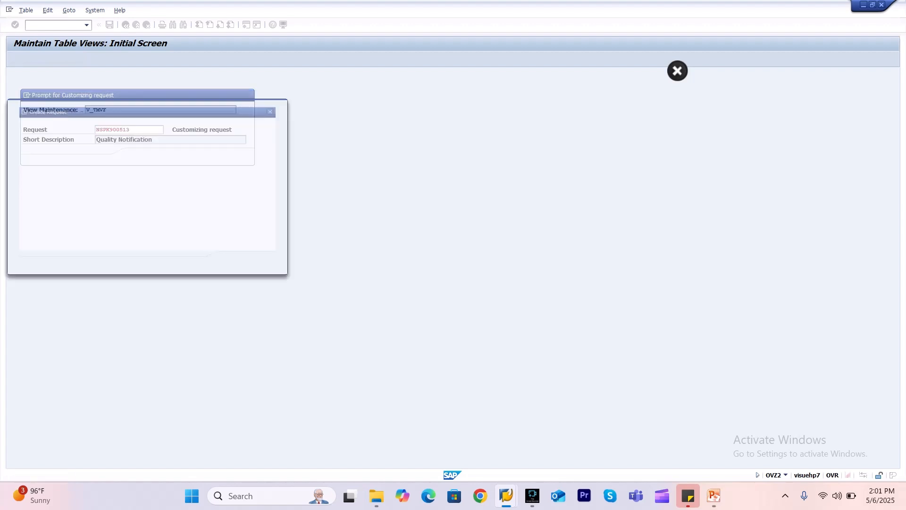
text(AV)
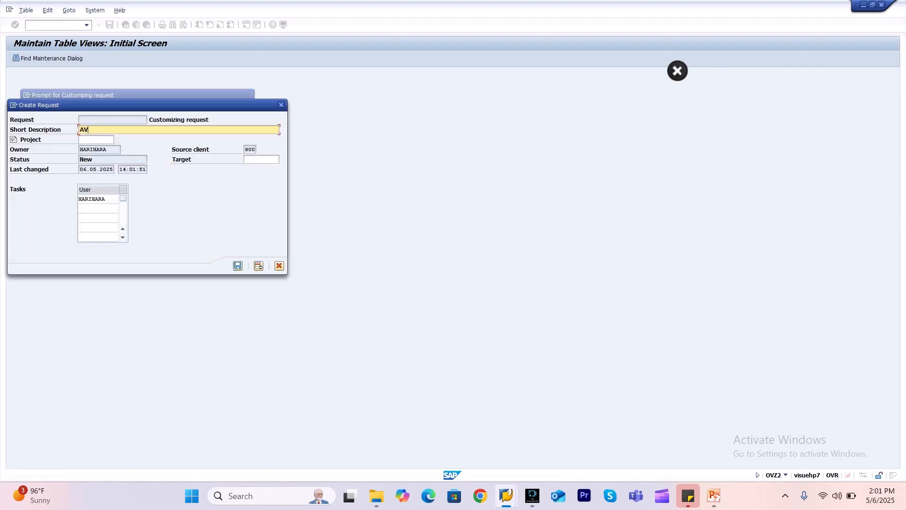
text(AIL)
key(BackSpace)
key(BackSpace)
key(BackSpace)
key(BackSpace)
key(BackSpace)
key(BackSpace)
text(TP)
key(Return)
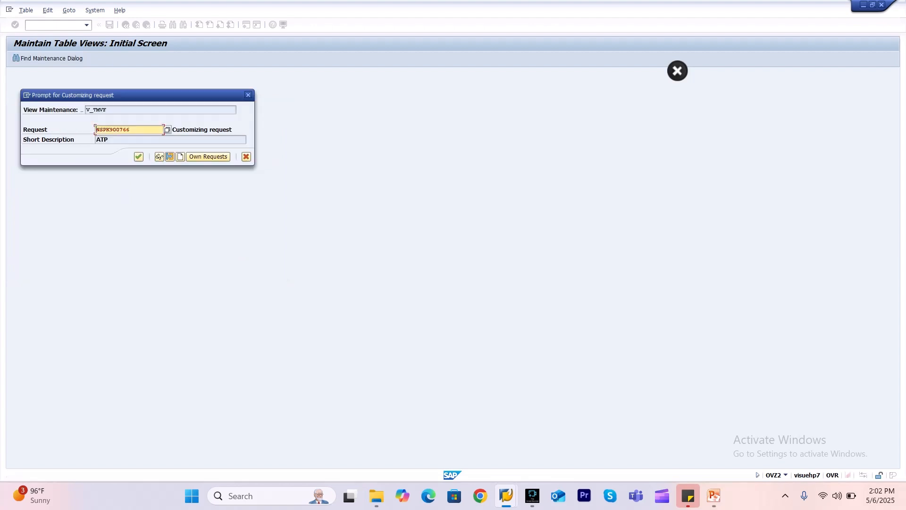
key(Return)
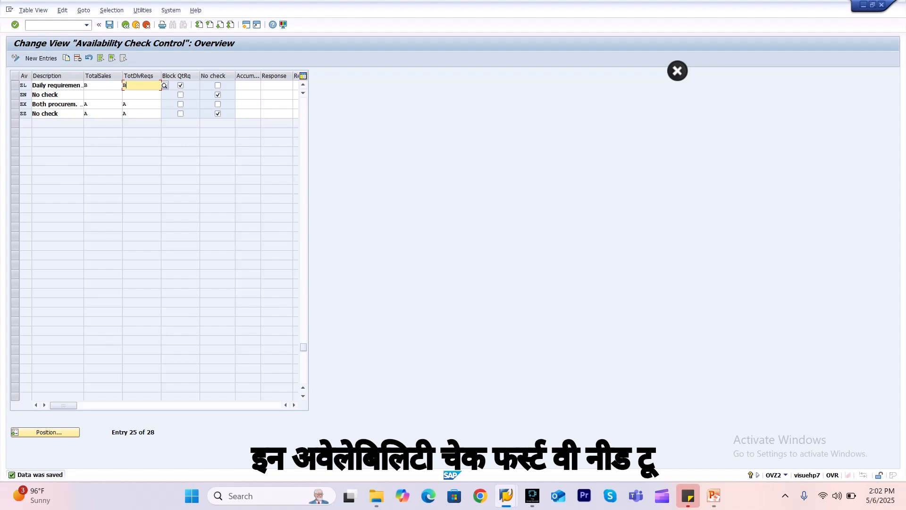
click(125, 25)
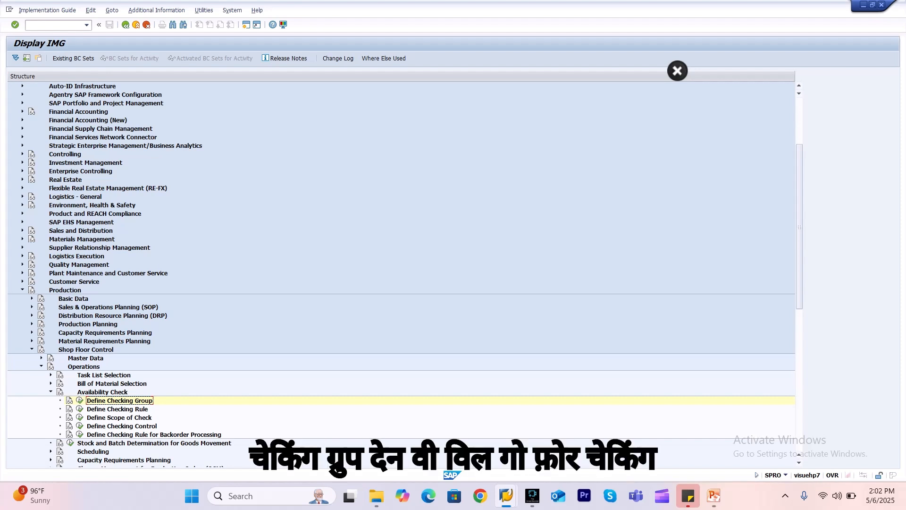
Review the PP checking rule in the Define Checking Rule activity and return to the IMG.
click(80, 409)
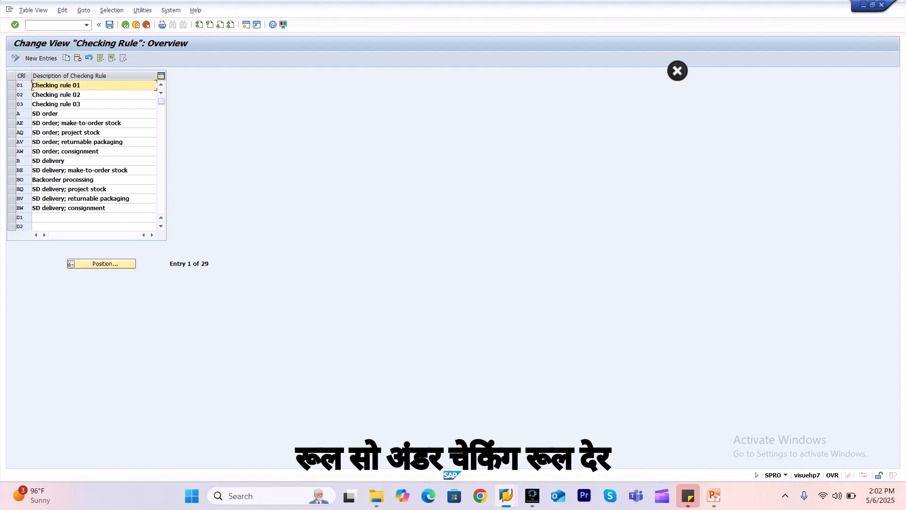
key(Page_Down)
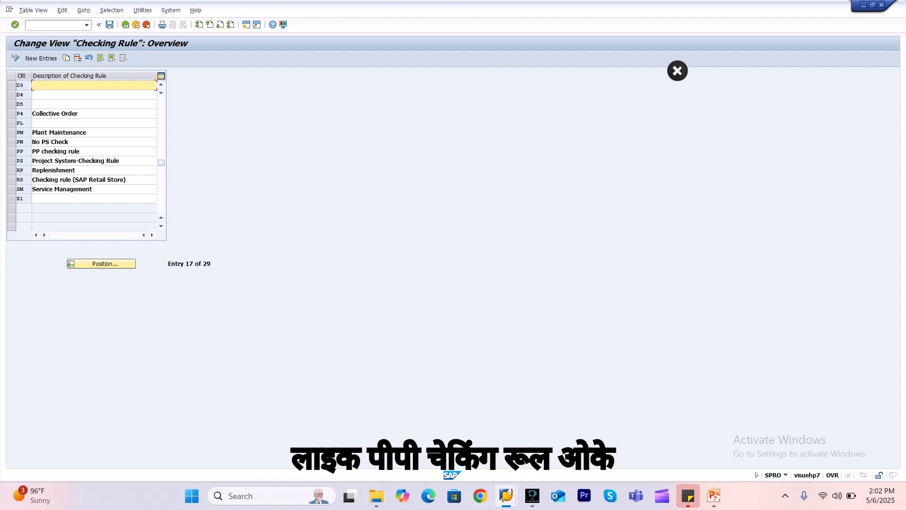
click(56, 152)
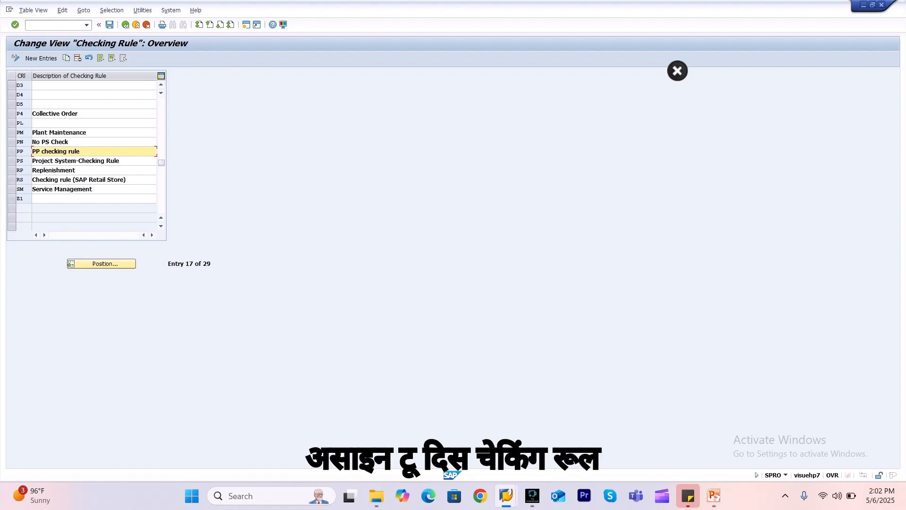
click(126, 25)
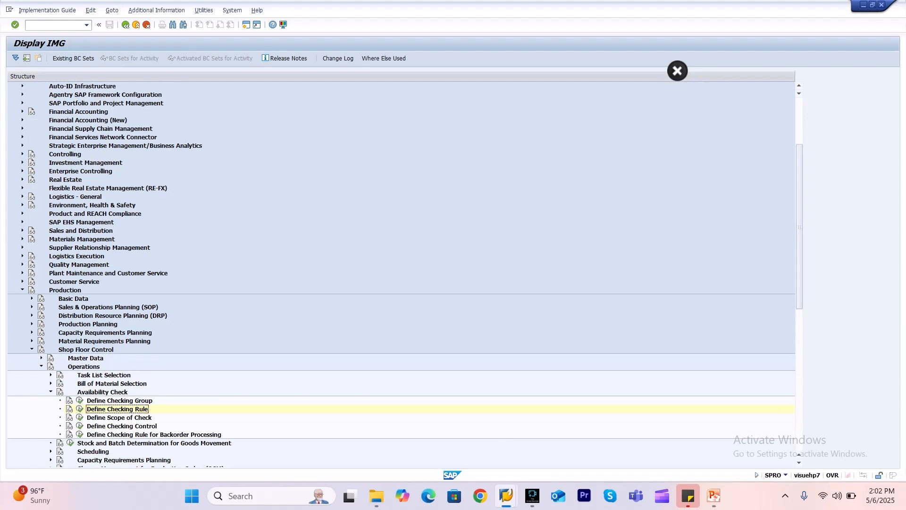
In Define Scope of Check, copy the entry for availability check 02 with the PP checking rule as availability check ZL.
click(79, 417)
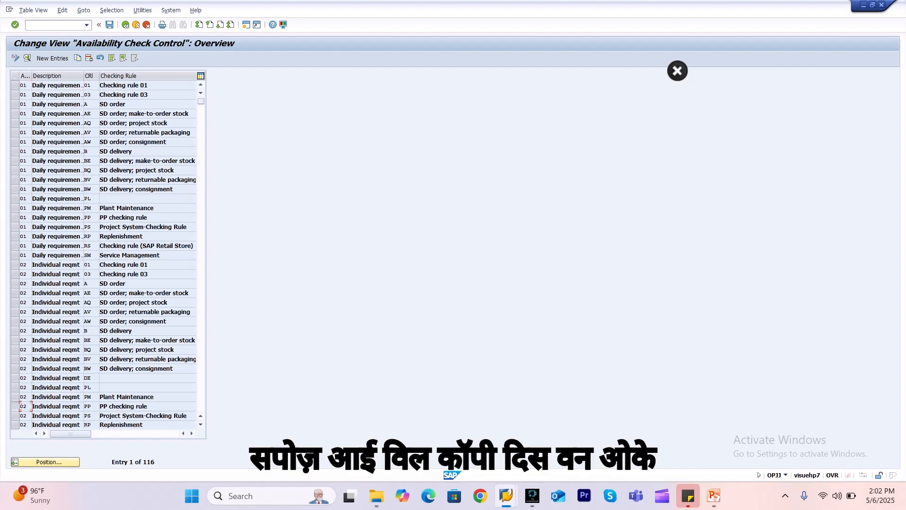
click(14, 406)
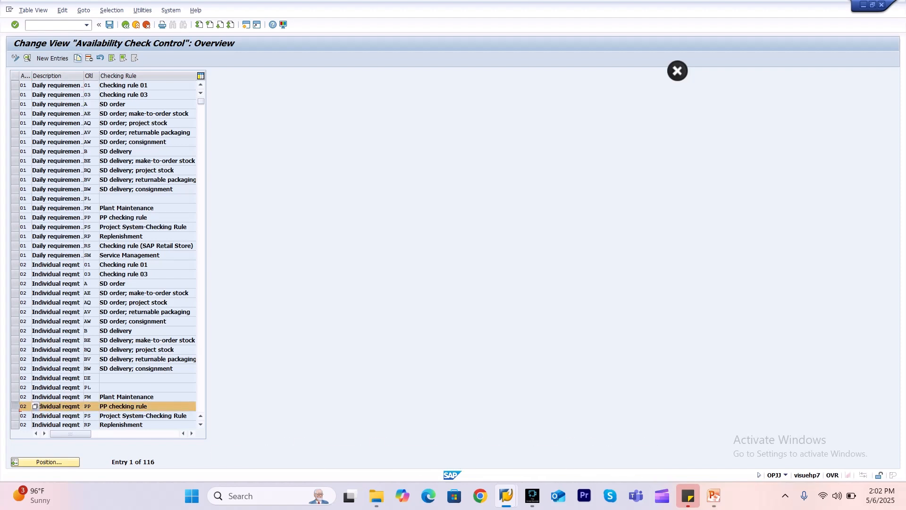
click(78, 58)
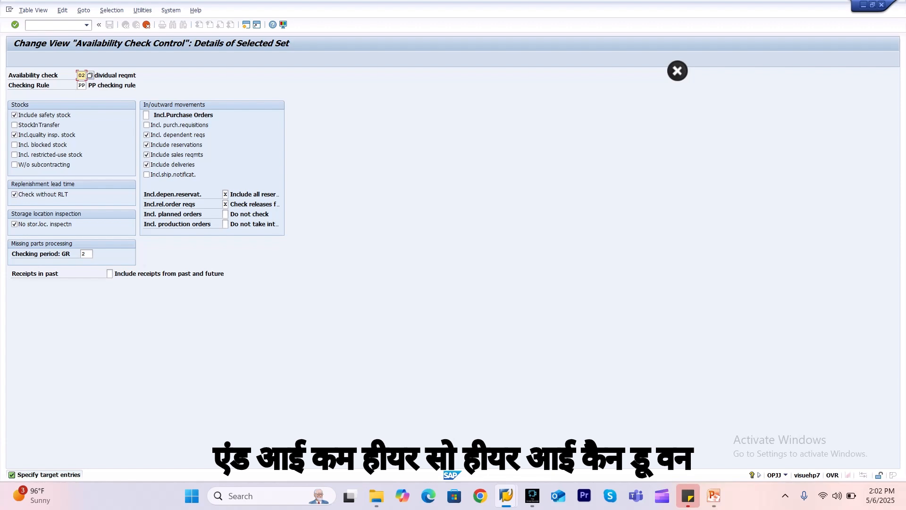
key(Delete)
key(Delete)
text(ZL)
key(Return)
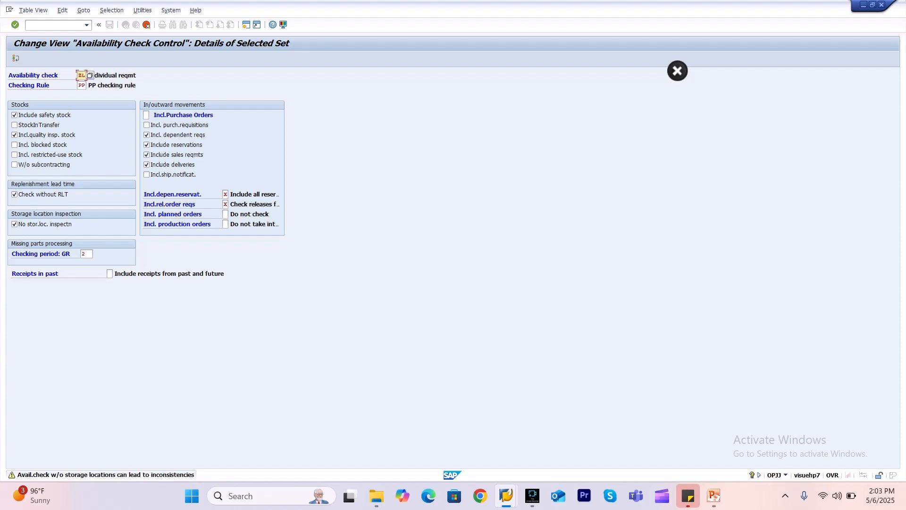
key(Return)
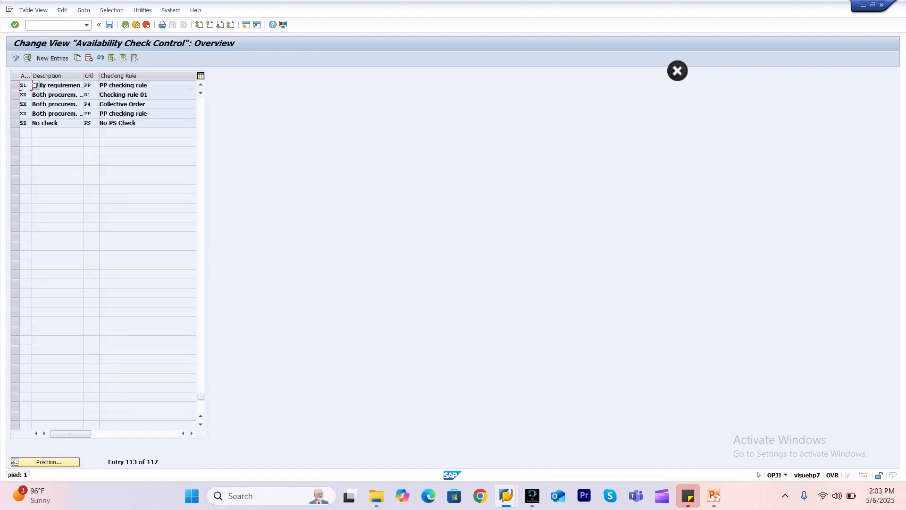
Open the details of the ZL entry with the PP checking rule and clear the No stor.loc. inspectn option.
double_click(34, 85)
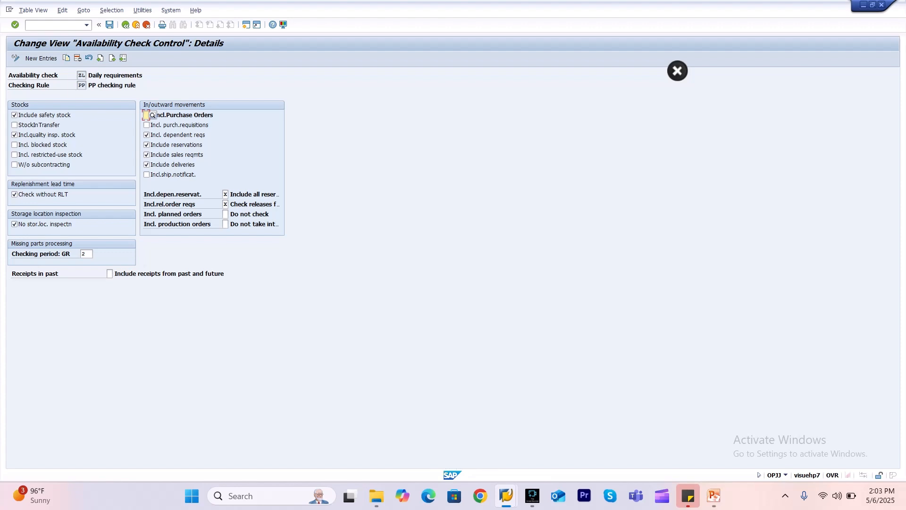
click(46, 224)
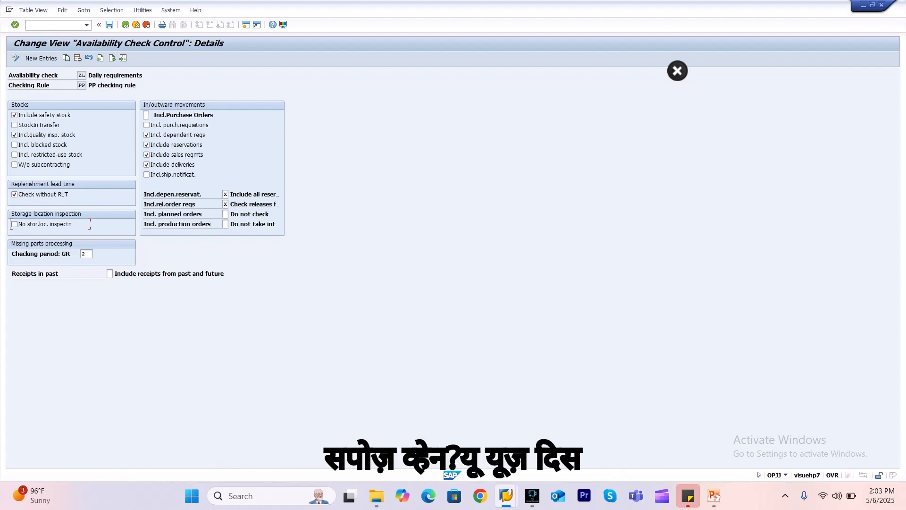
click(87, 74)
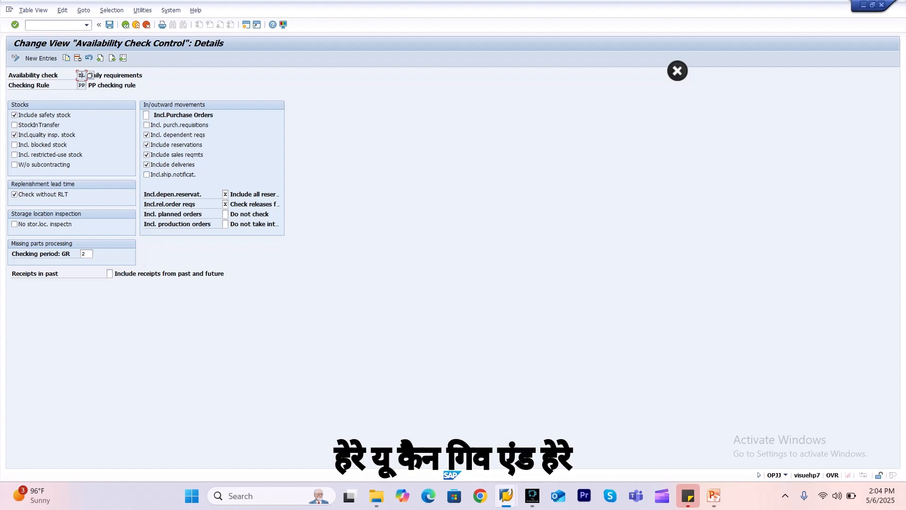
Examine the settings for dependent reservations, release order requirements, planned orders and production orders, including the allowed values, without changing them.
click(225, 195)
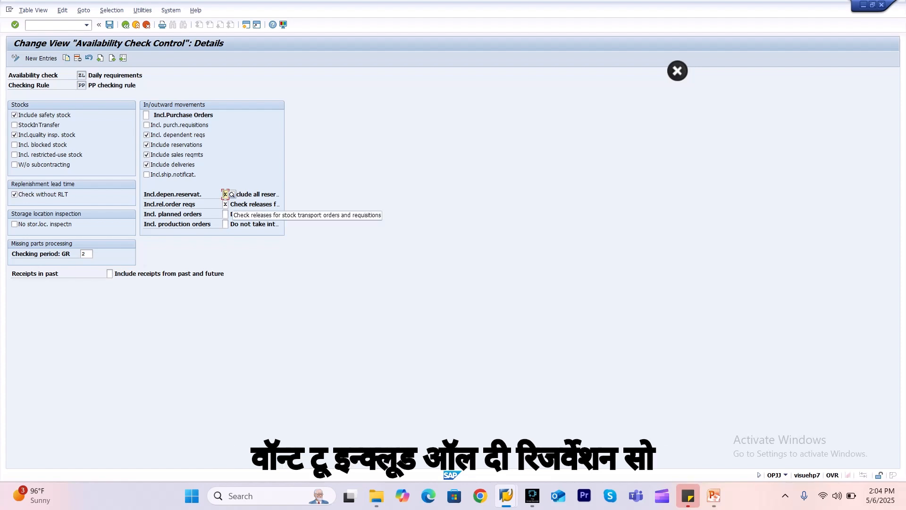
click(231, 195)
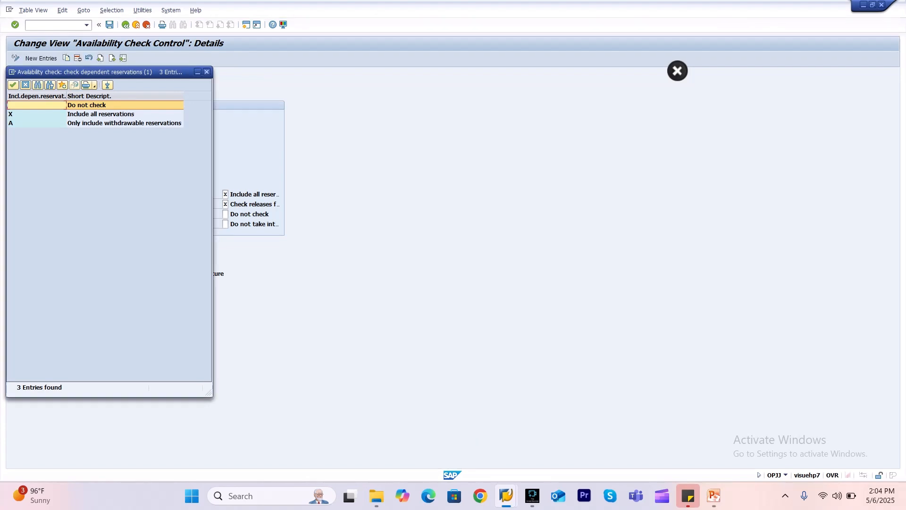
click(207, 71)
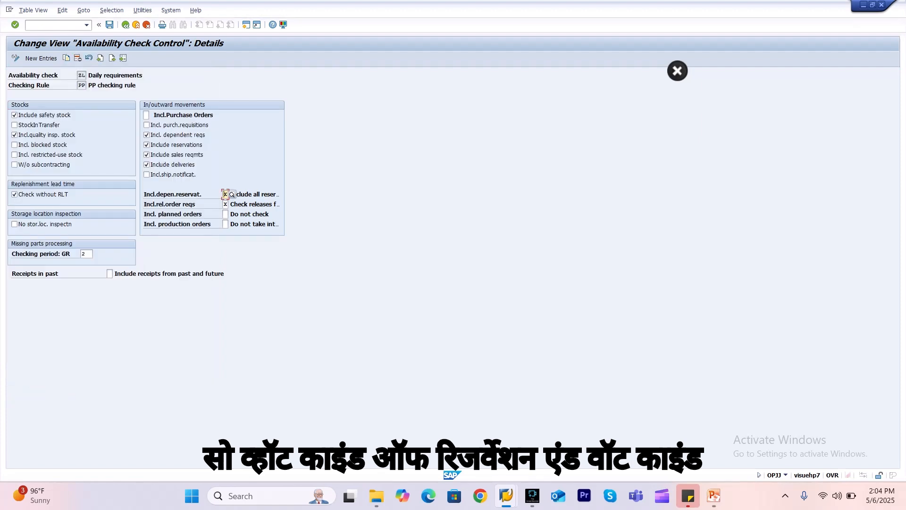
click(225, 204)
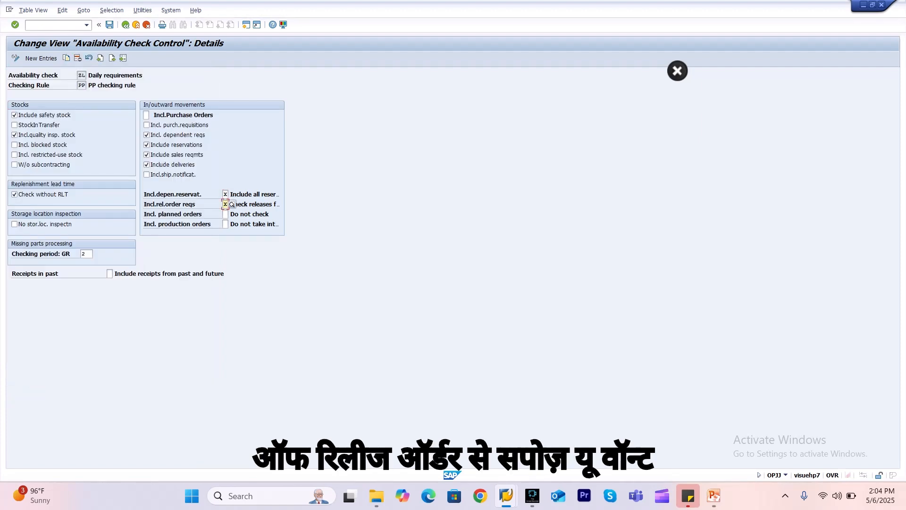
click(232, 205)
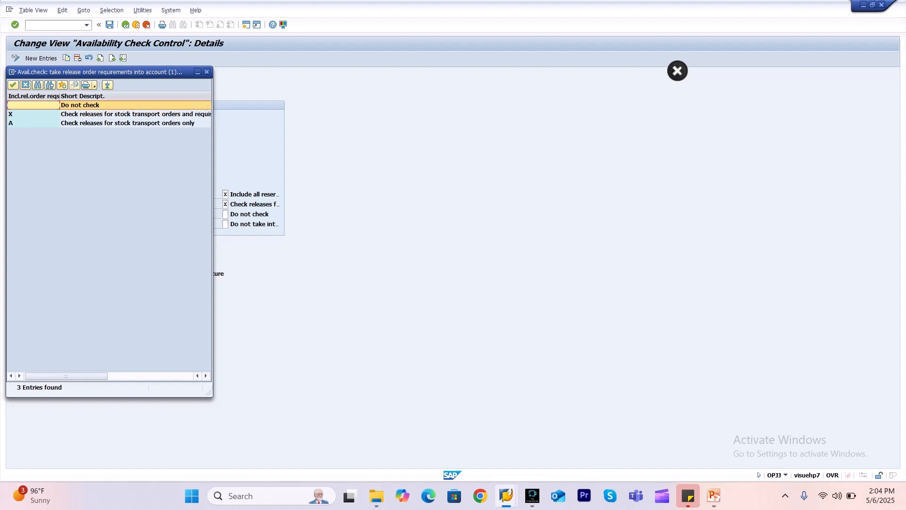
click(206, 72)
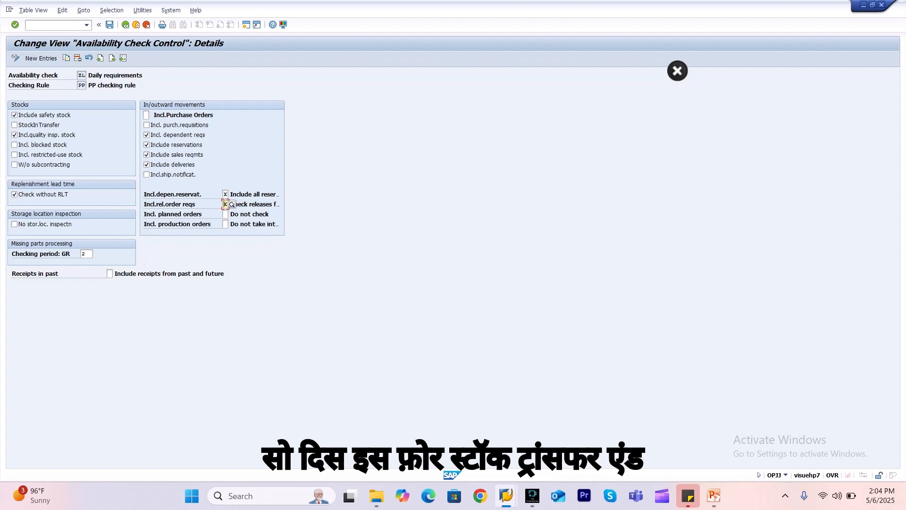
click(225, 214)
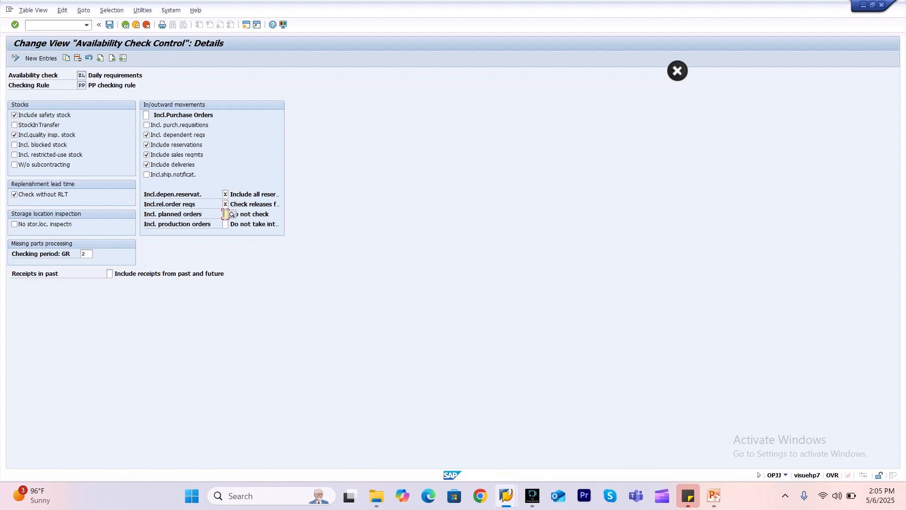
click(225, 224)
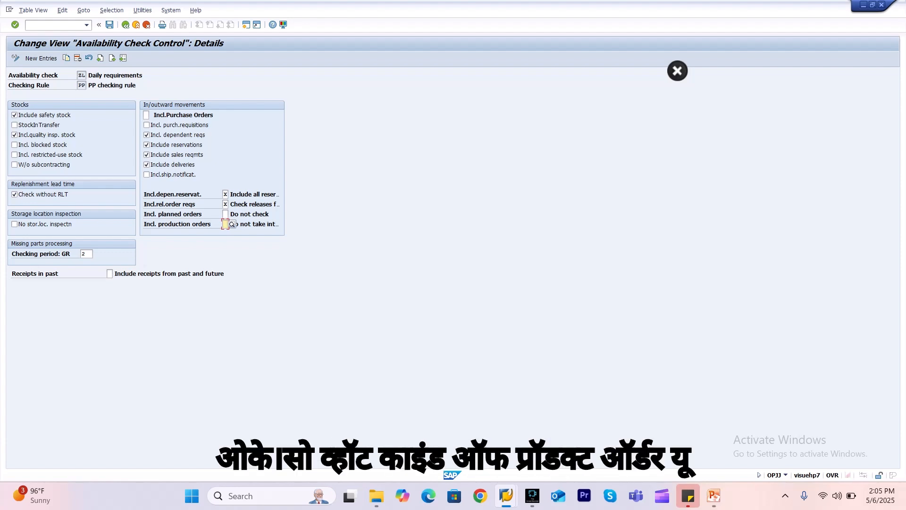
key(F4)
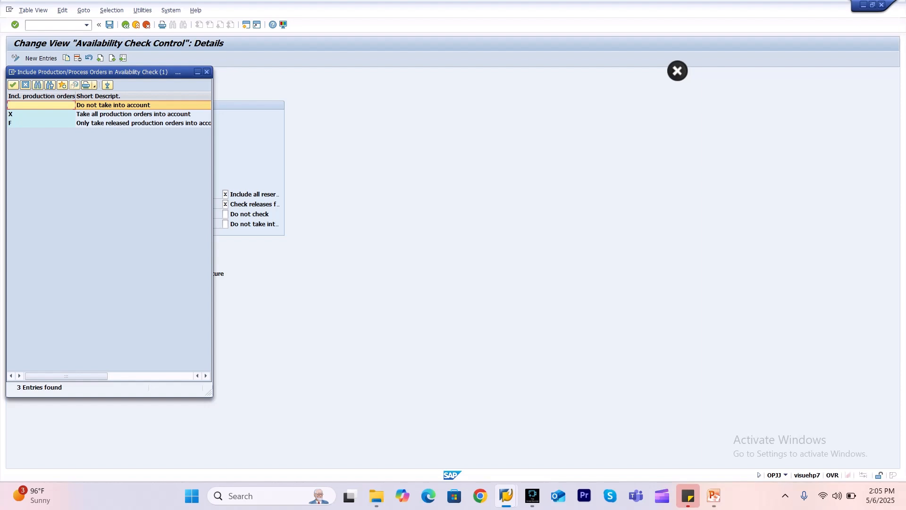
key(Escape)
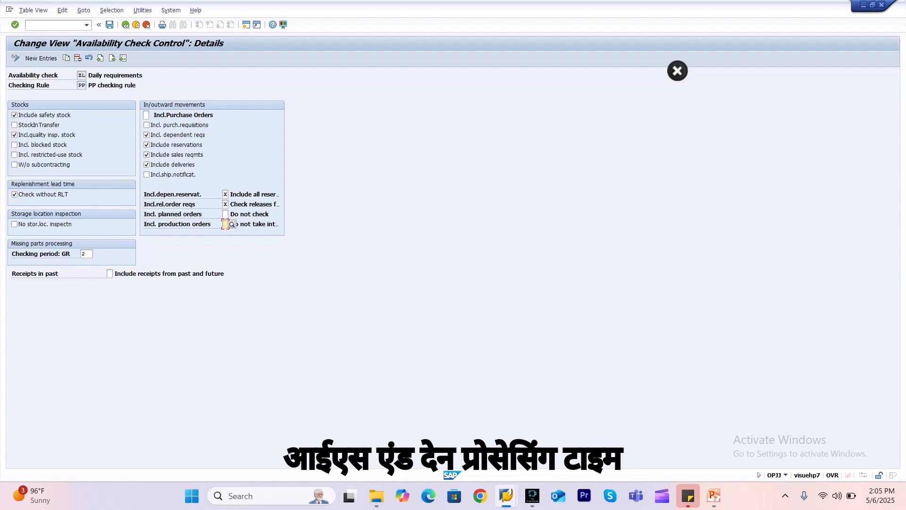
Save the ZL scope of check for the PP checking rule and confirm the customizing request.
click(86, 254)
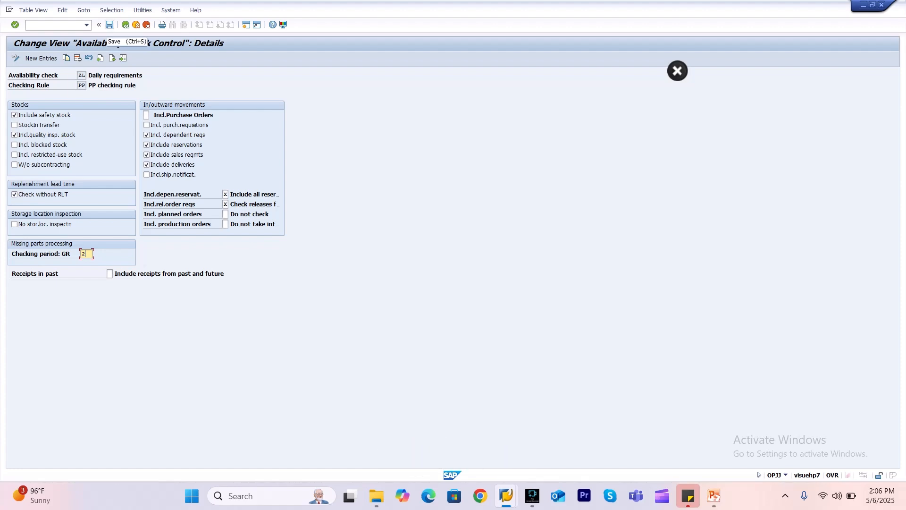
click(109, 24)
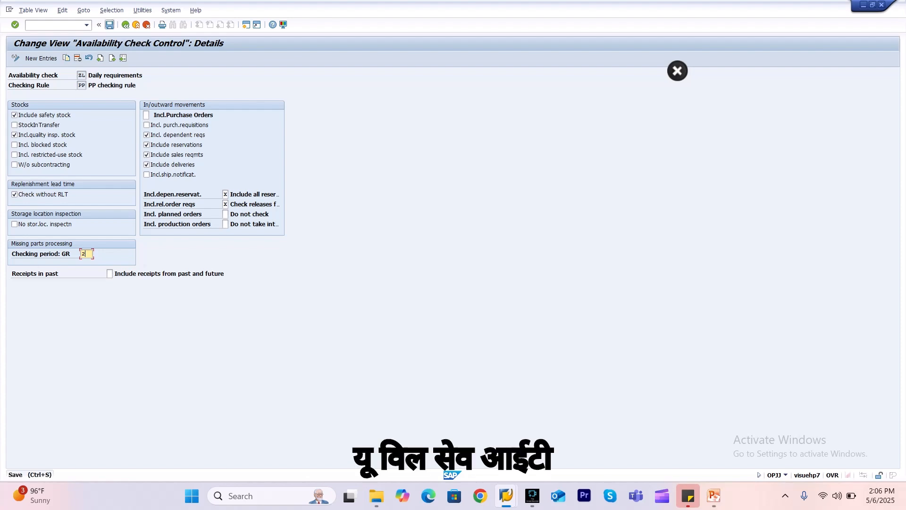
key(Return)
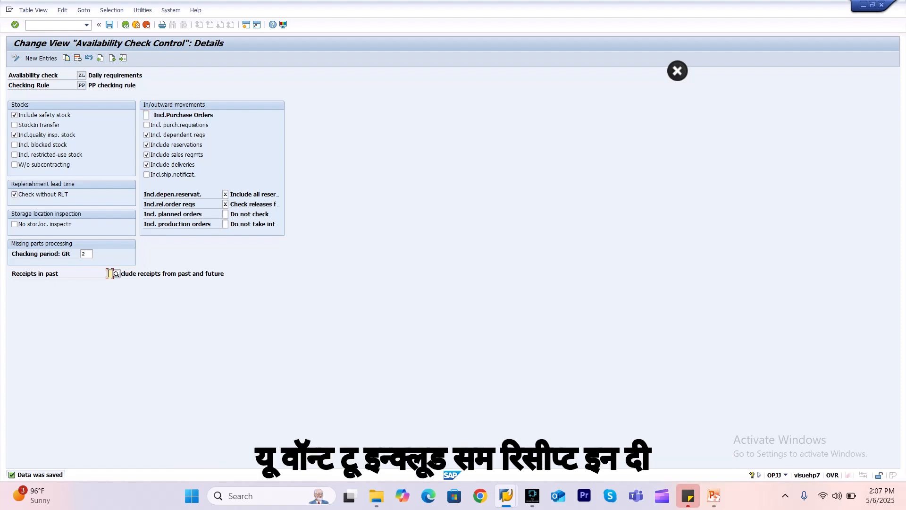
Examine the available options for Receipts in past without changing the setting, and return to the IMG.
click(116, 274)
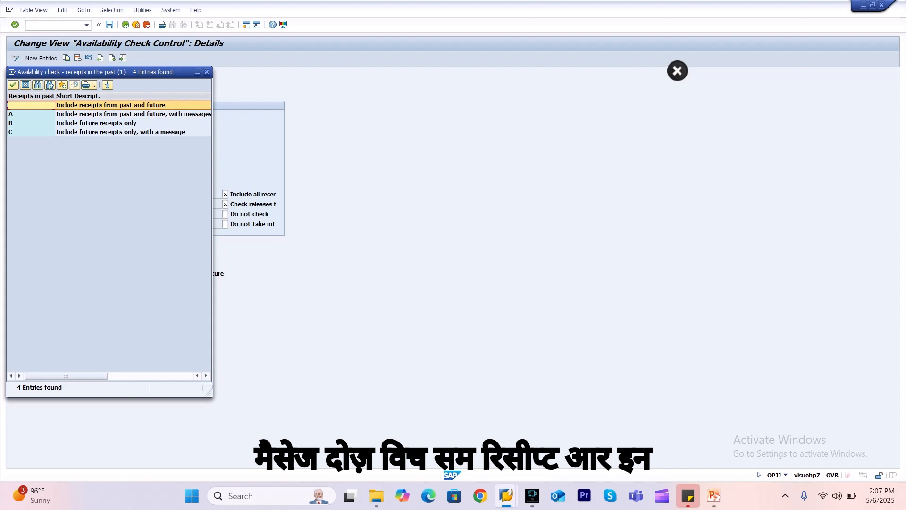
click(206, 73)
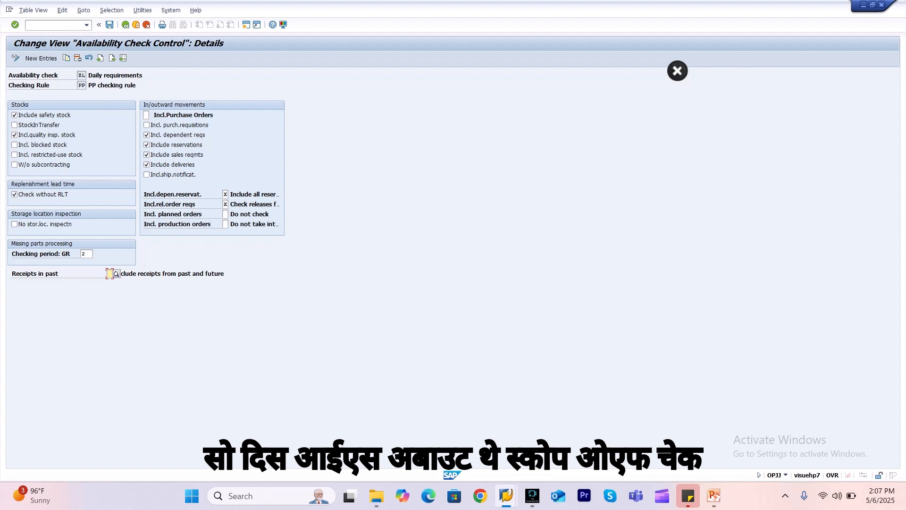
key(F3)
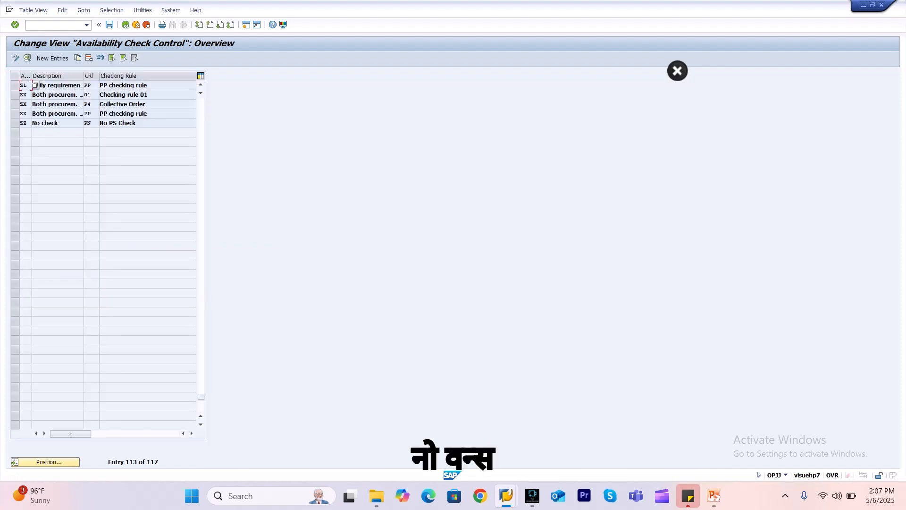
key(F3)
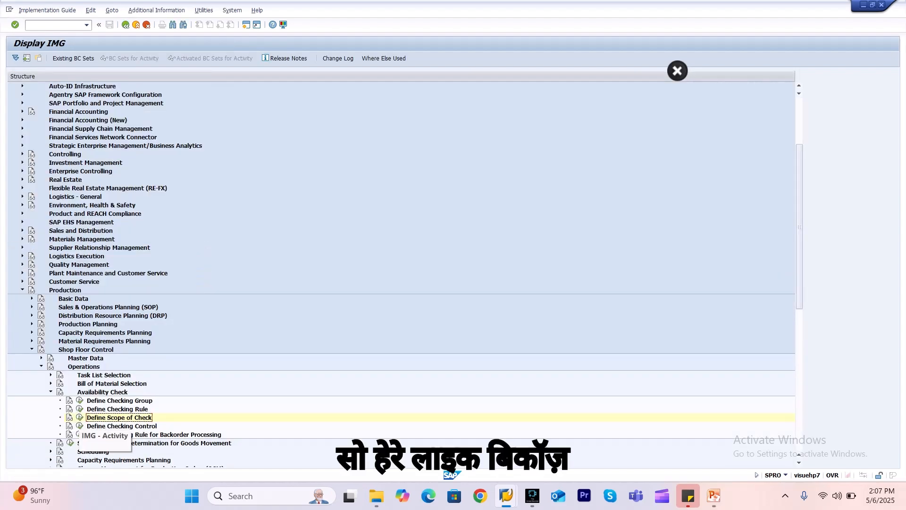
Review the Define Scope of Check and Define Checking Rule overviews, returning to the IMG after each.
click(79, 418)
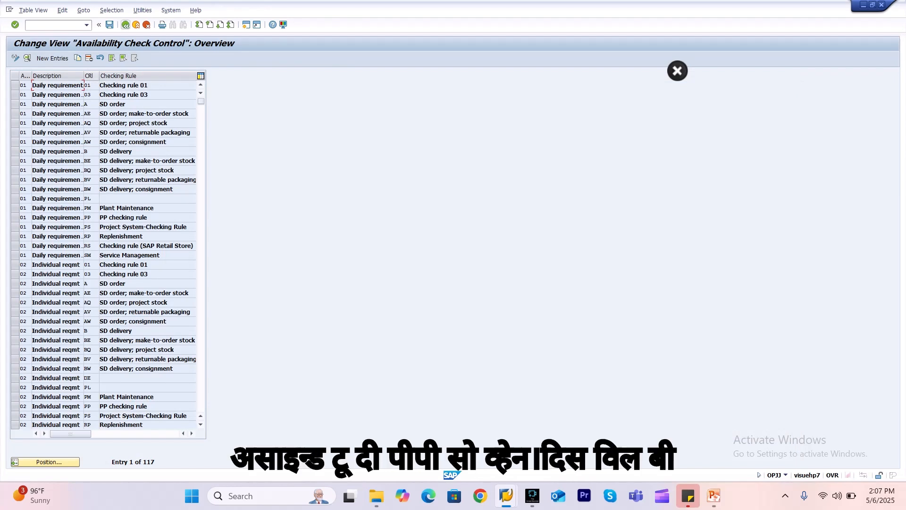
click(125, 24)
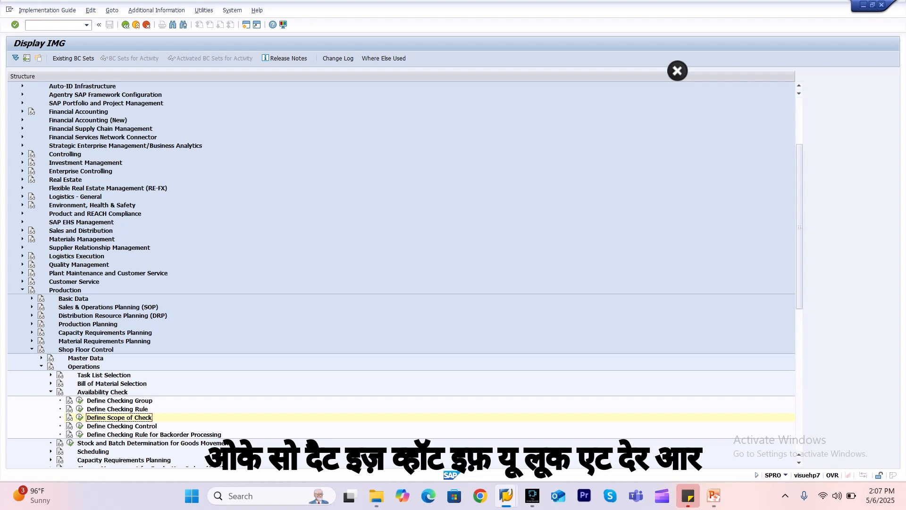
click(80, 409)
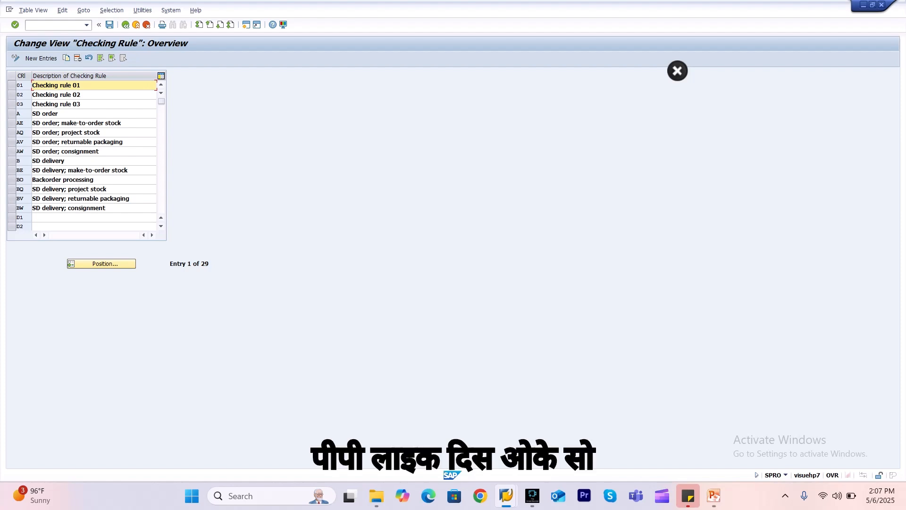
click(125, 25)
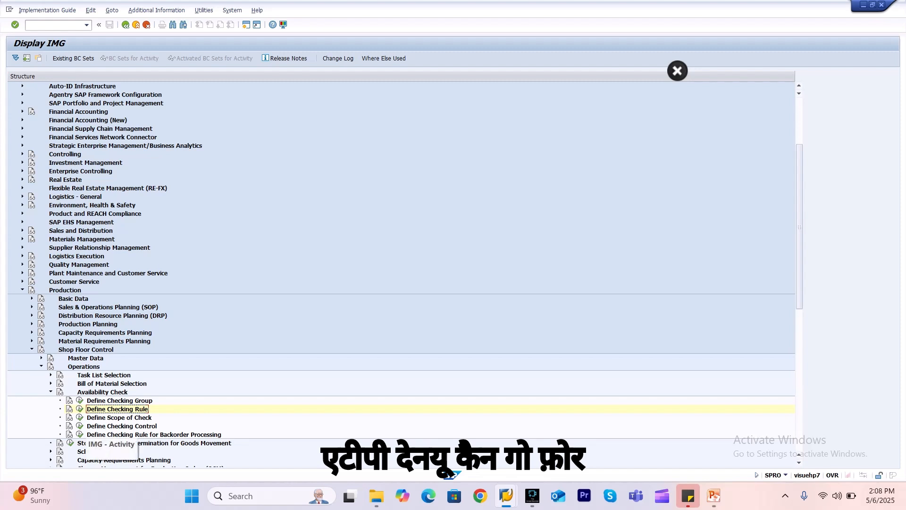
In Define Checking Control, locate plant 3000 and open the order type PP01 entry for availability check during order creation.
click(81, 426)
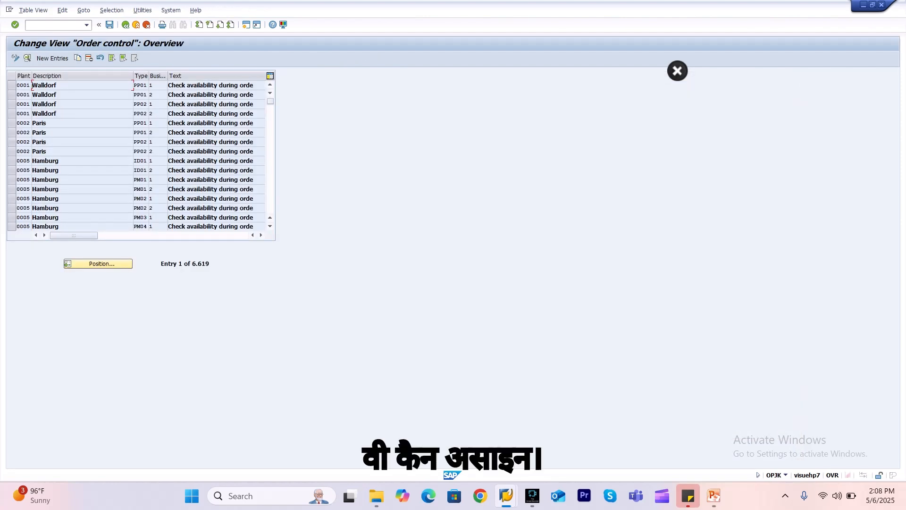
click(99, 263)
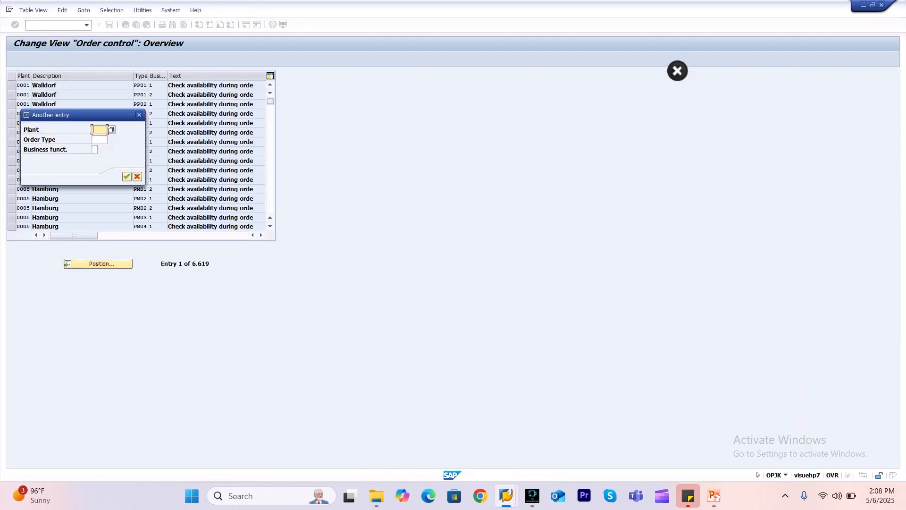
text(3000)
key(Return)
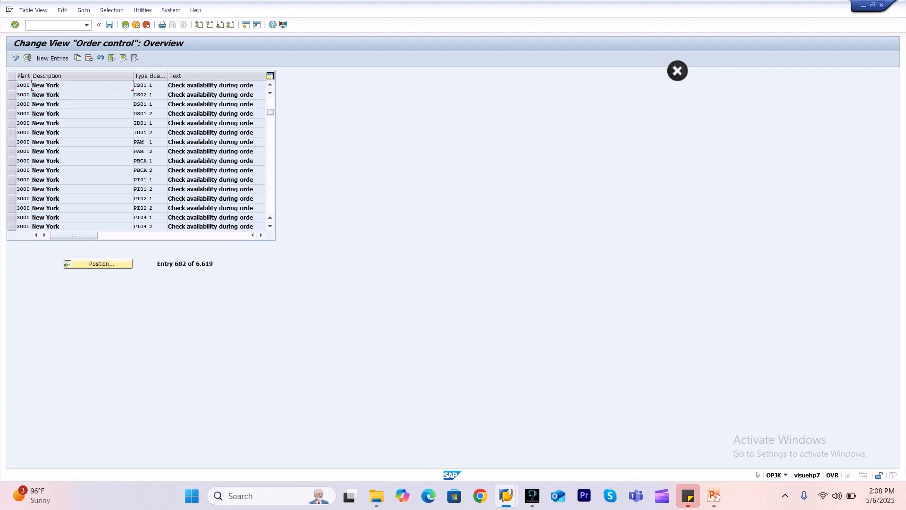
click(270, 165)
click(270, 165)
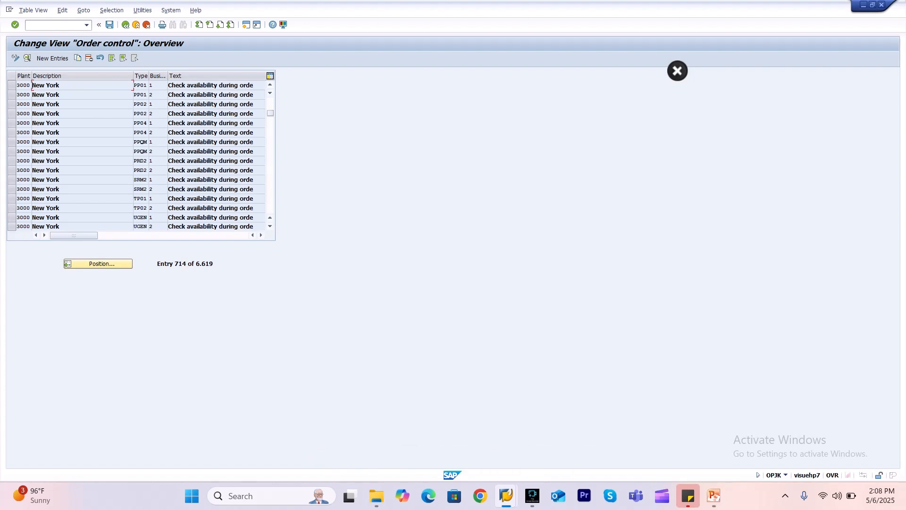
double_click(152, 85)
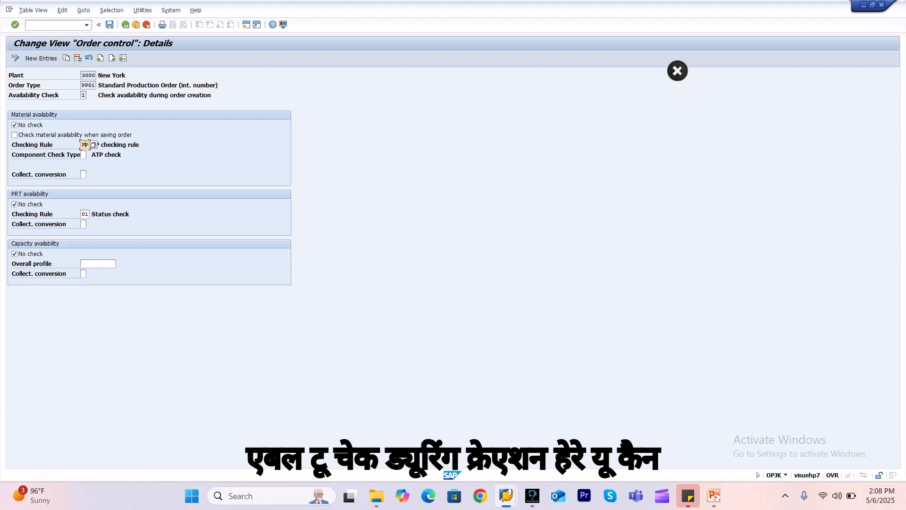
click(84, 154)
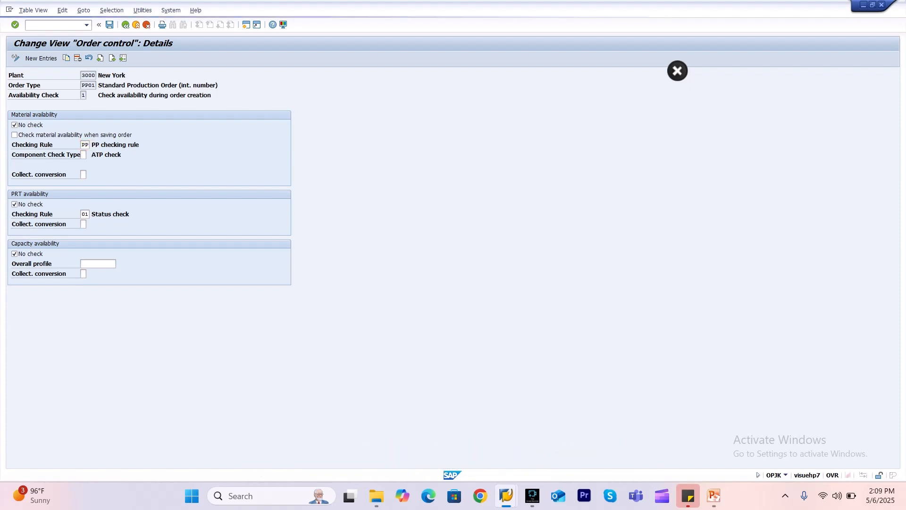
Examine the Component Check Type options for the PP01 order creation entry without changing them, and return to the overview.
key(F4)
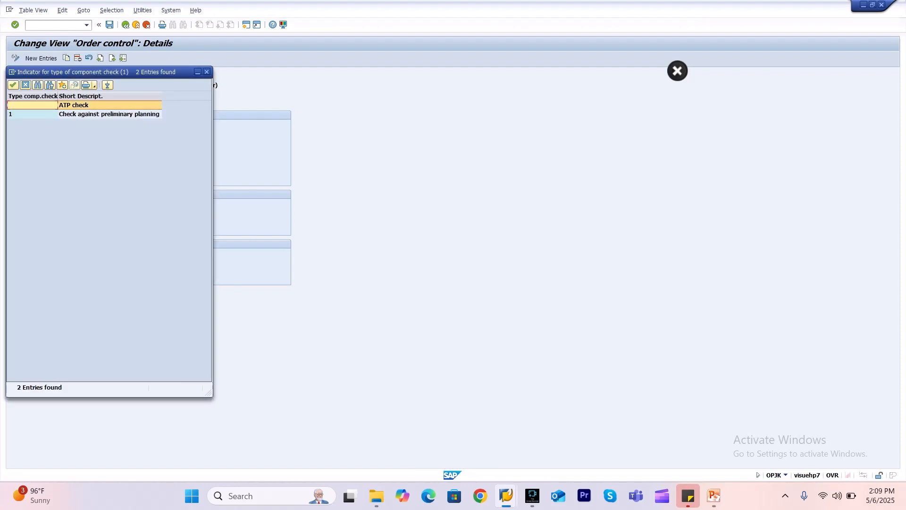
click(207, 72)
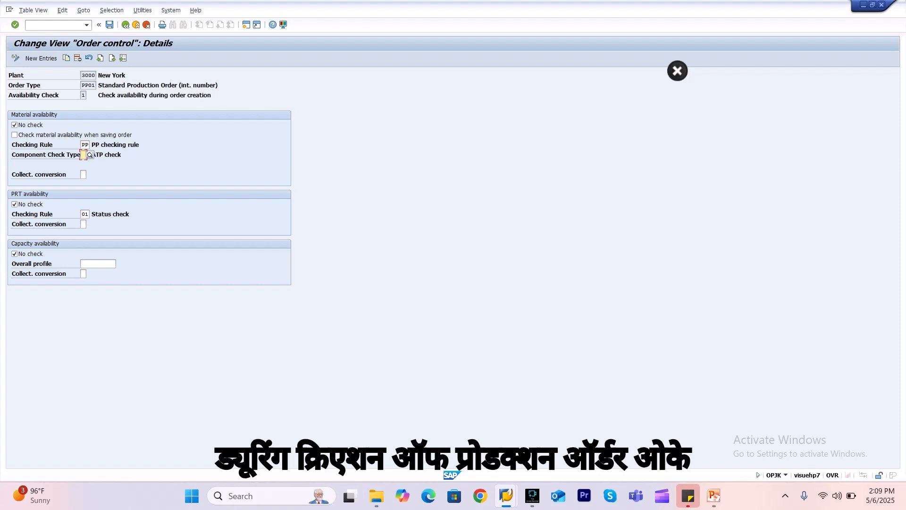
click(126, 24)
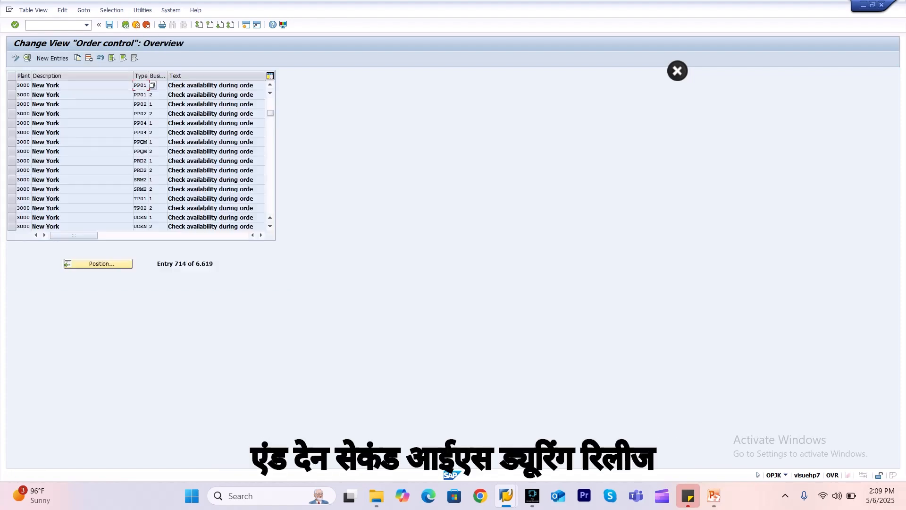
Review the plant 3000 PP01 entry for order release, examining the Release material options without changing them, and return to the IMG.
double_click(157, 95)
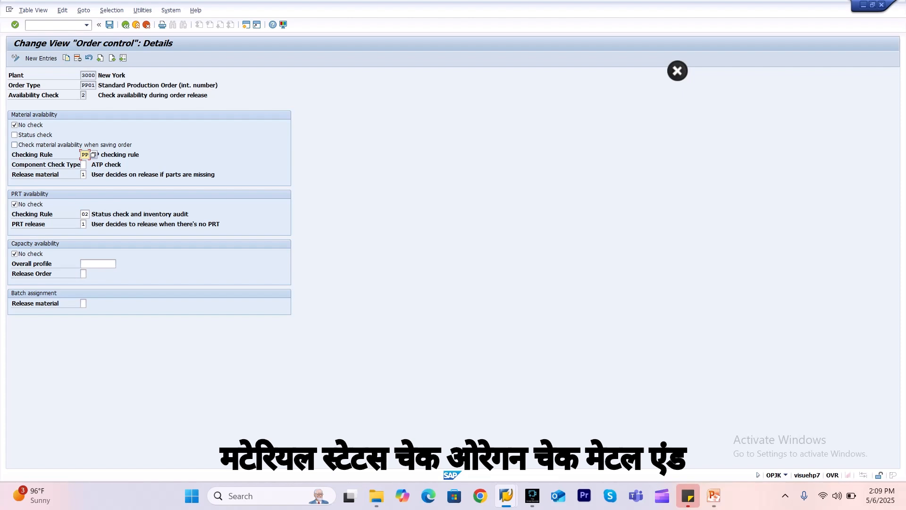
click(83, 174)
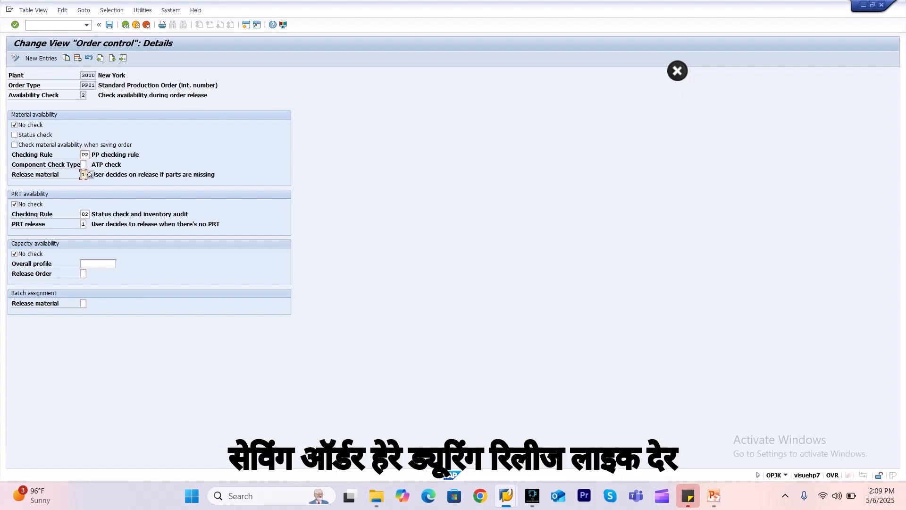
key(F4)
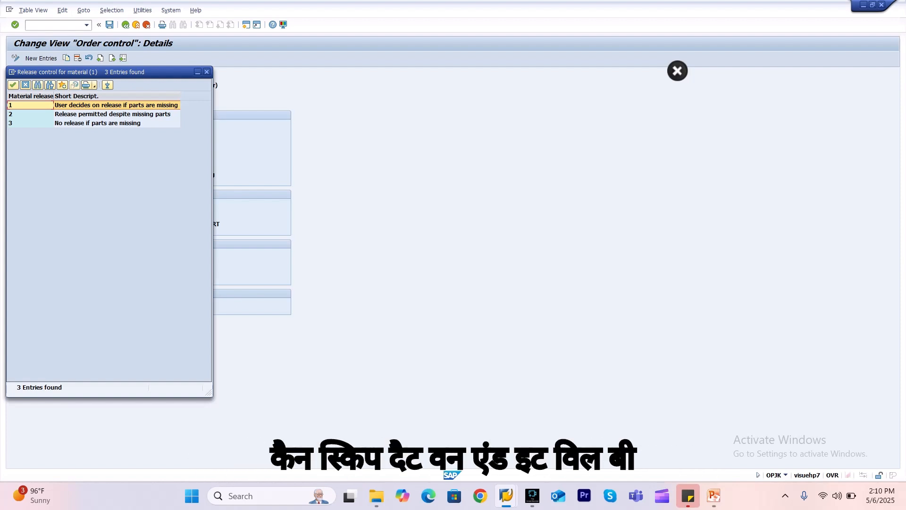
click(113, 114)
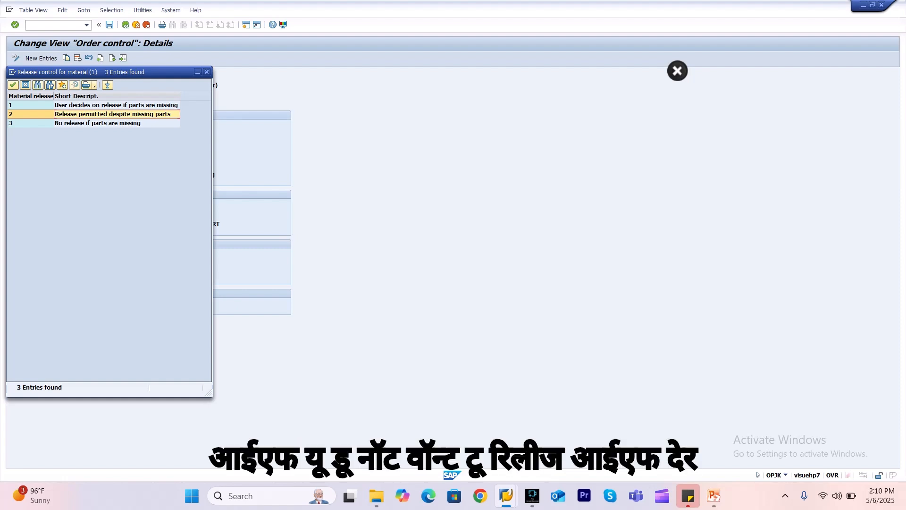
click(110, 123)
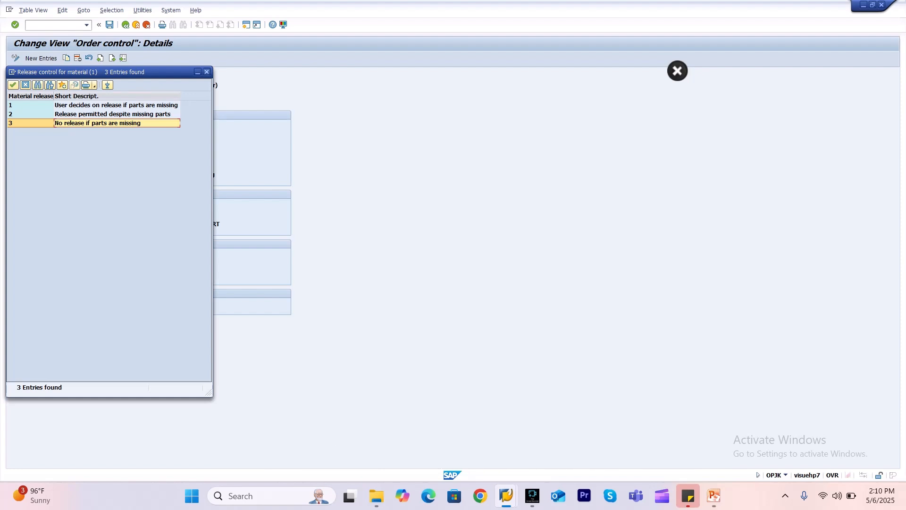
click(207, 73)
click(84, 175)
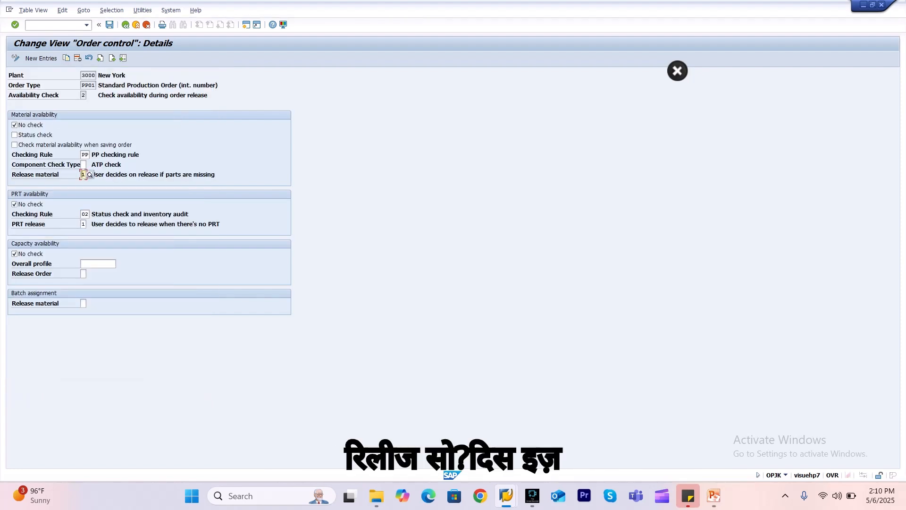
click(125, 25)
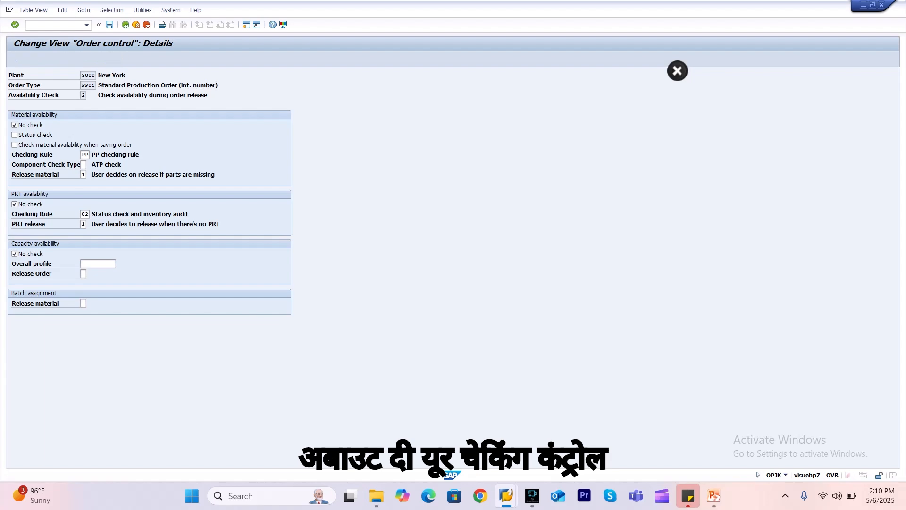
click(126, 25)
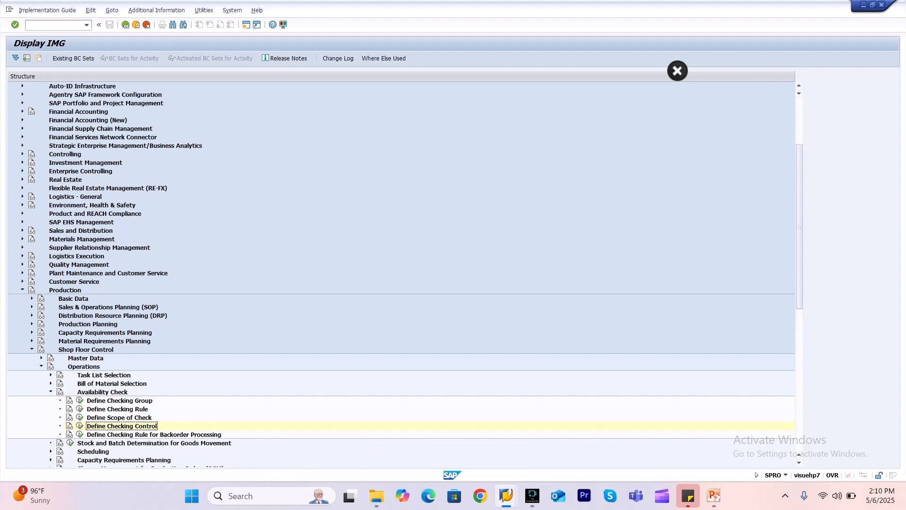
In a new MM60 transaction, list all materials of plant 3000 and pick material 952, Lubrication unit.
click(55, 25)
text(/nmm60)
key(Return)
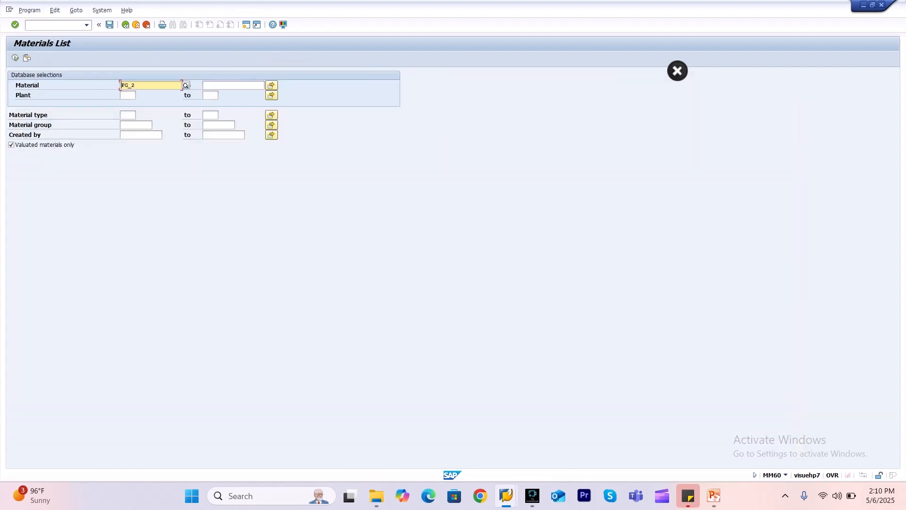
key(Delete)
key(Tab)
key(Tab)
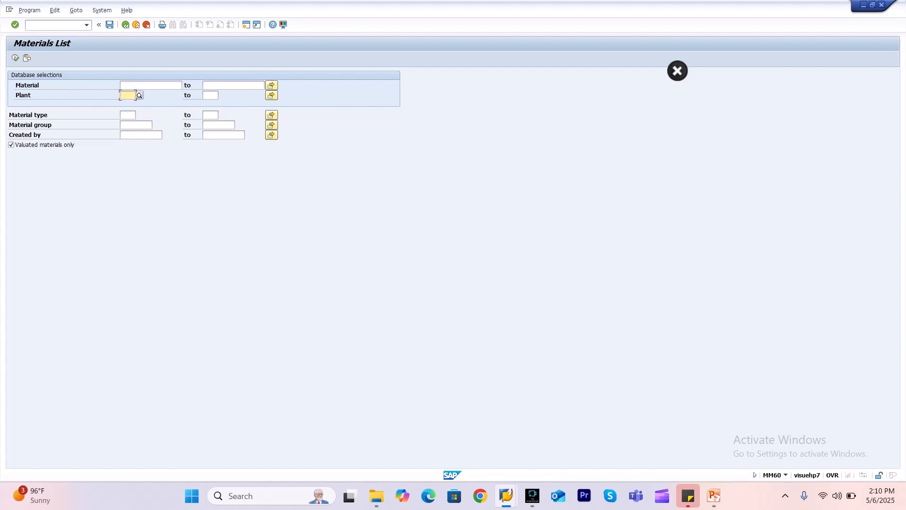
text(3000)
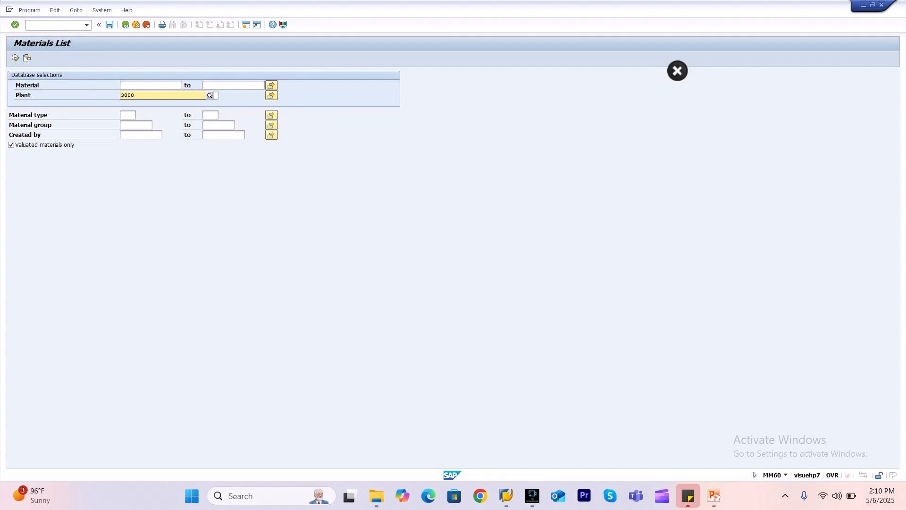
key(Return)
key(F8)
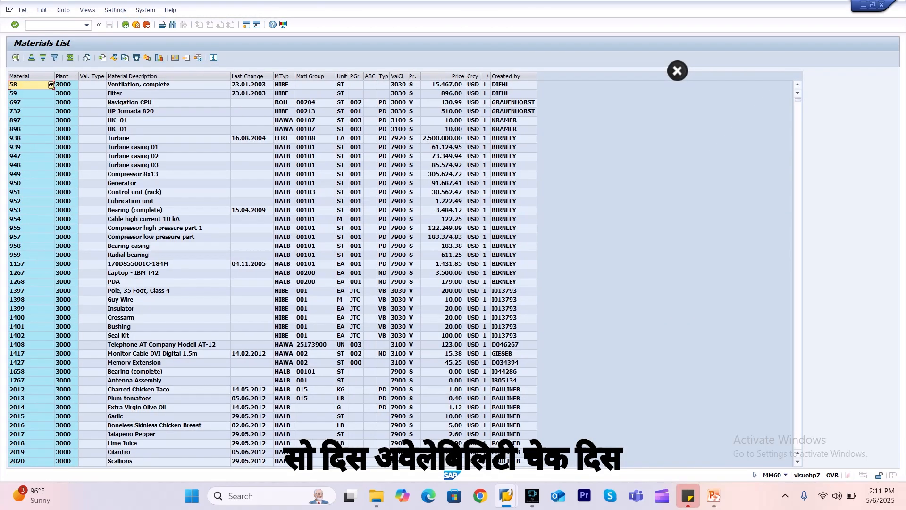
click(29, 85)
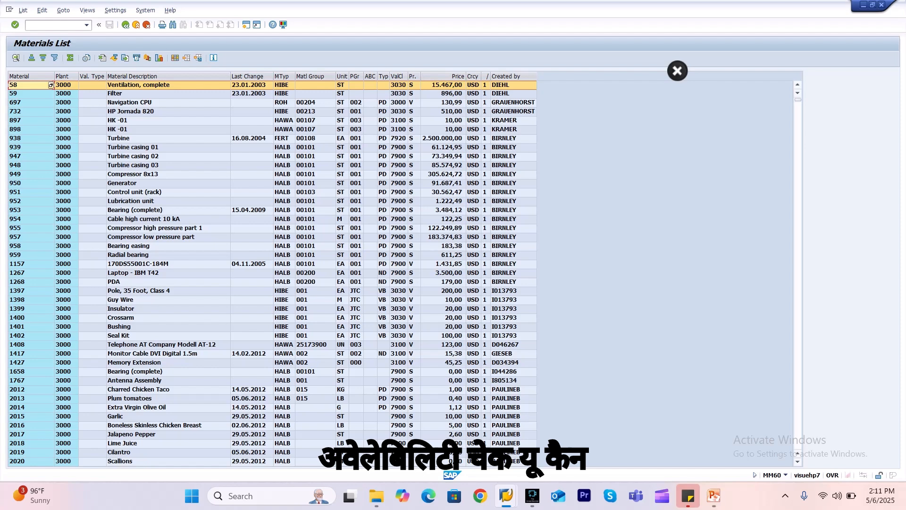
click(29, 202)
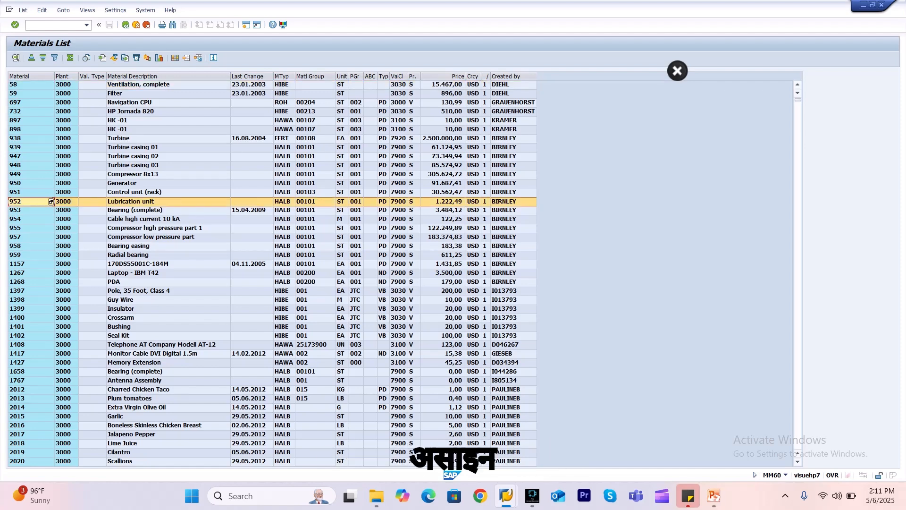
click(29, 202)
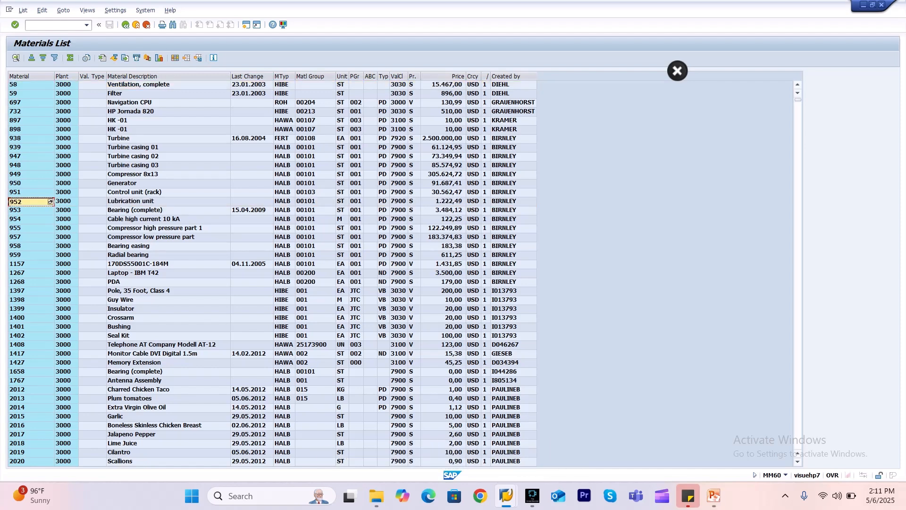
Open material 952 for change with transaction MM02 in a separate session, showing the MRP 3 view for plant 3000.
click(54, 25)
text(/omm02)
key(Return)
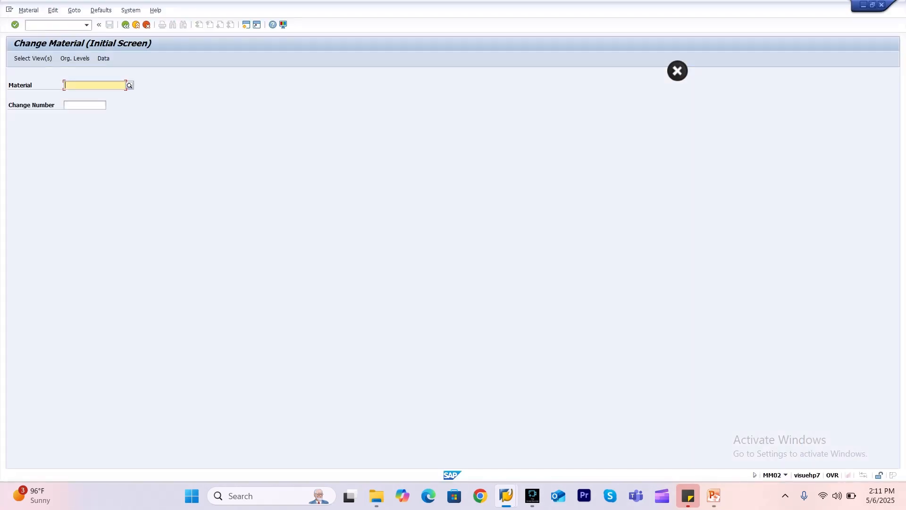
text(952)
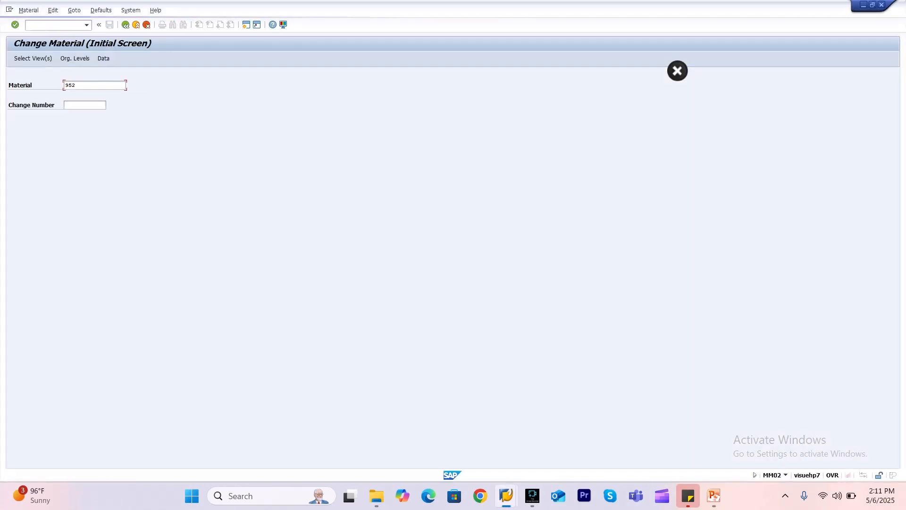
key(Return)
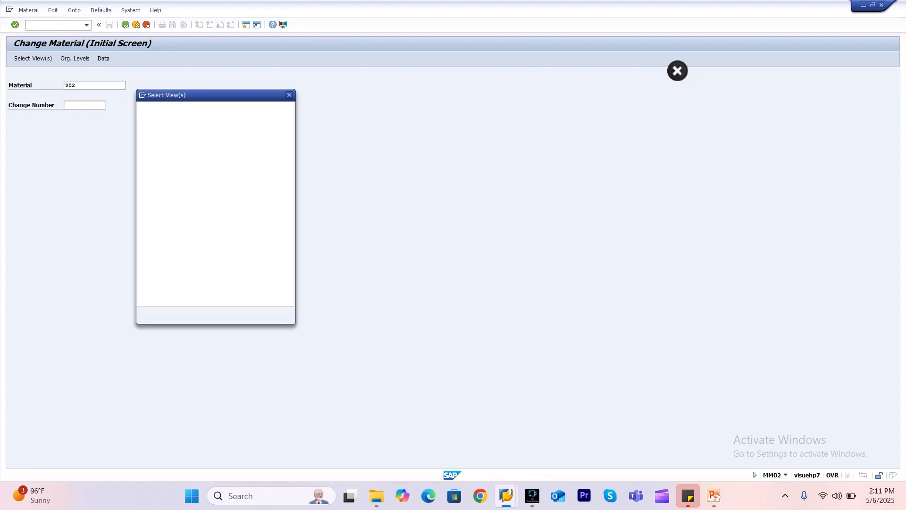
click(142, 234)
key(Return)
text(3000)
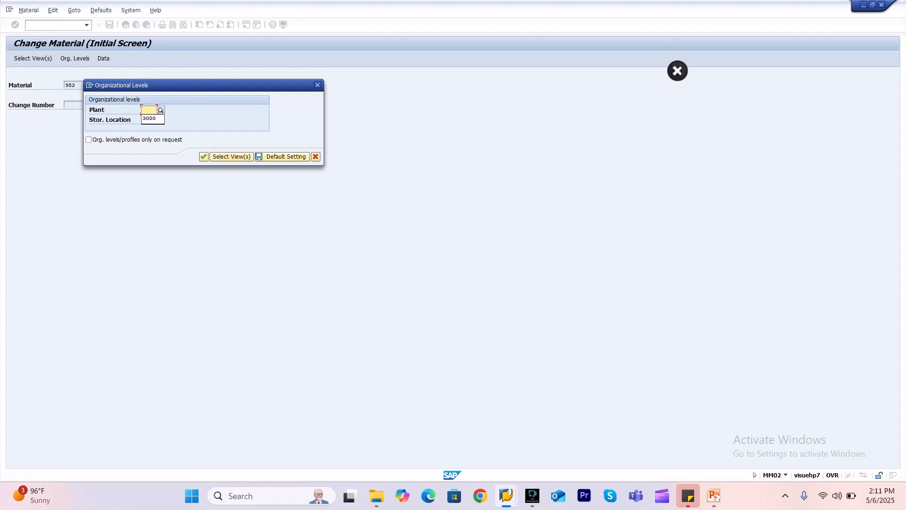
key(Return)
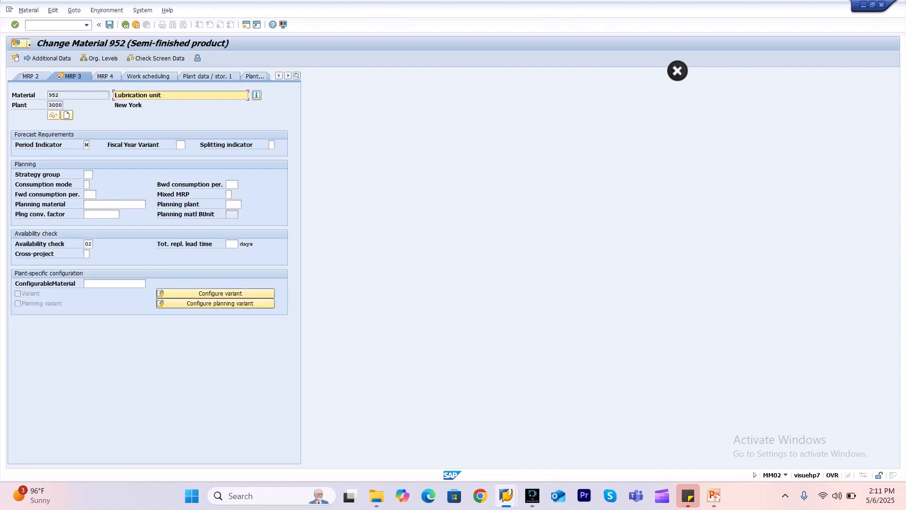
Examine the checking groups available for the material's availability check, including ZL Daily requirements, without changing the assignment.
click(89, 244)
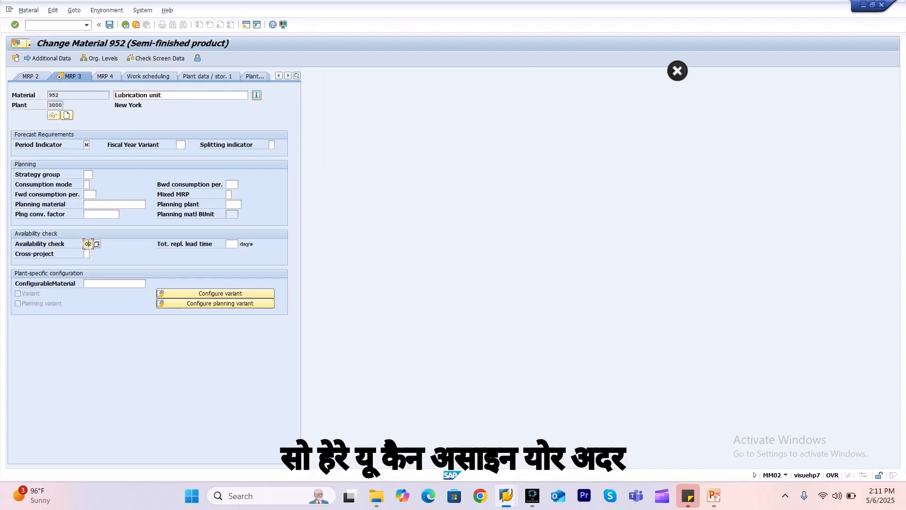
click(97, 244)
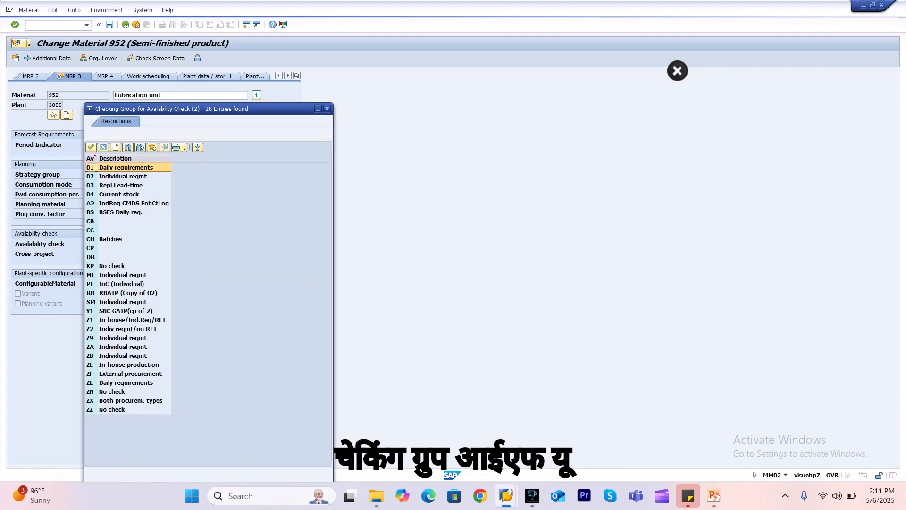
click(126, 383)
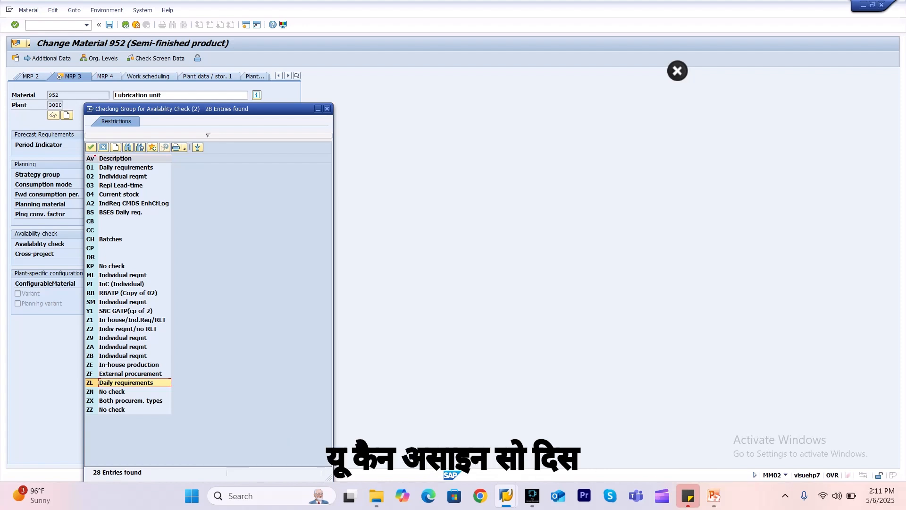
key(Escape)
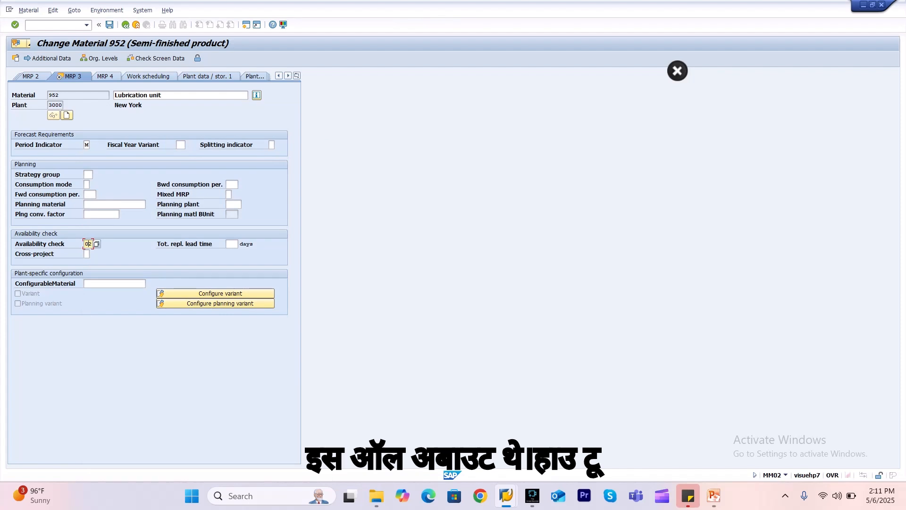